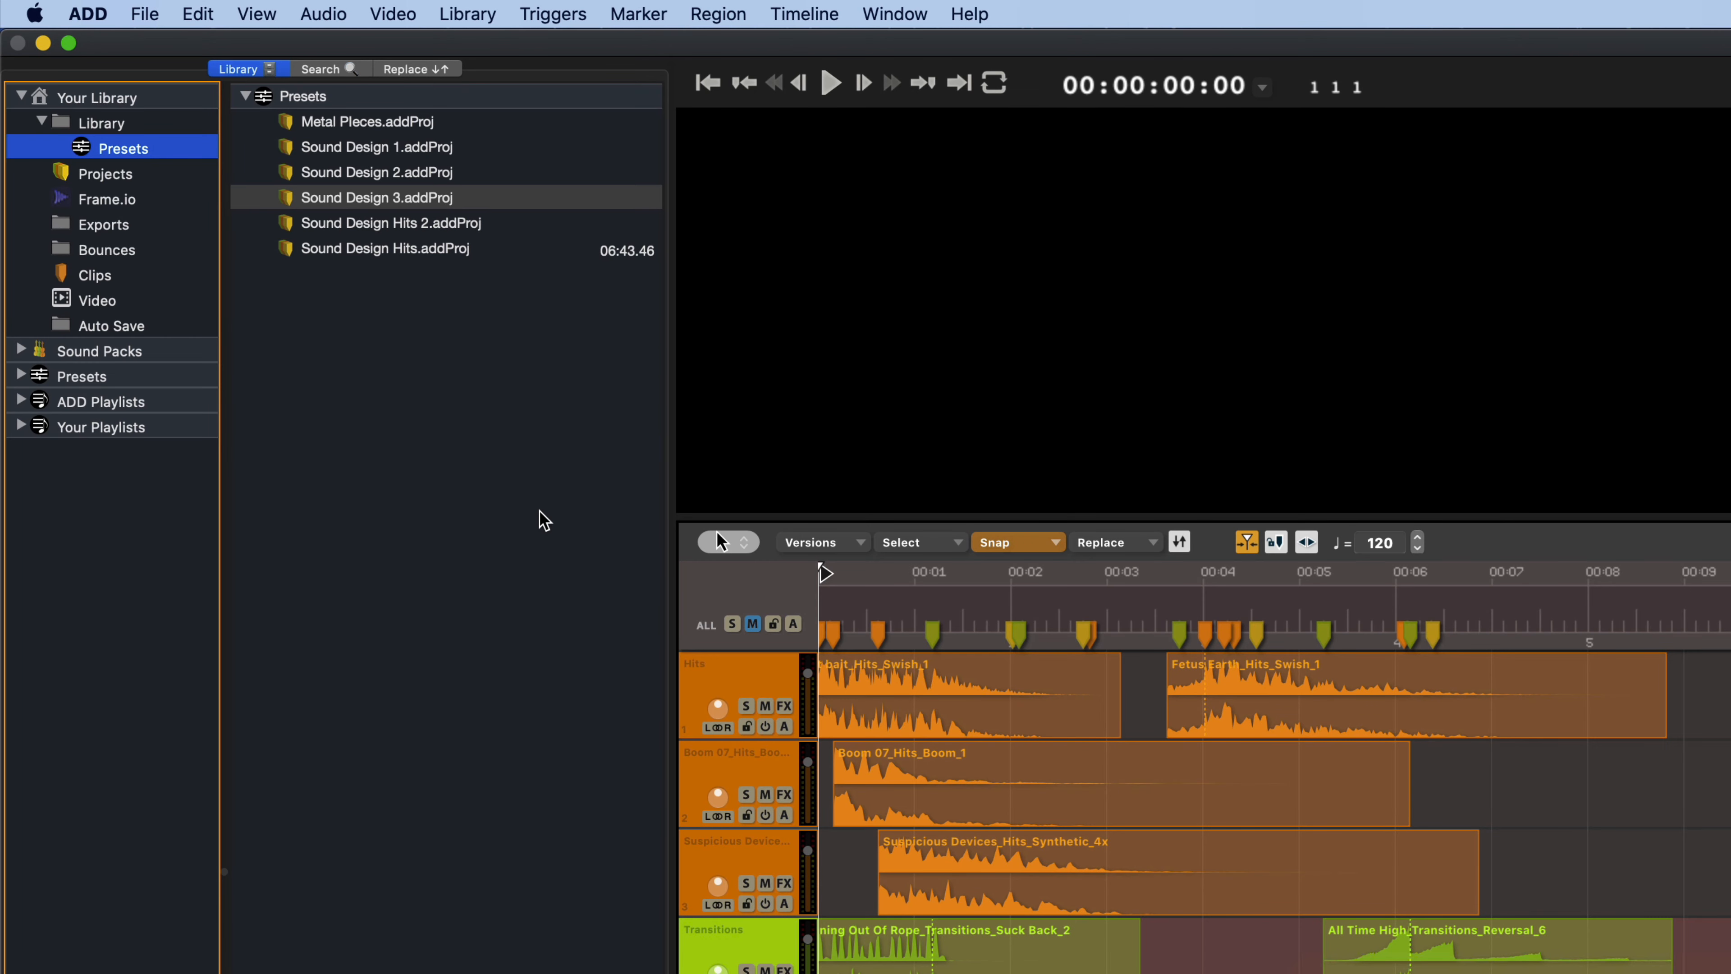
Step: Look through the Sound Design preset projects in the library, and view the Projects folder on disk
{"action": "left_click", "coordinate": [384, 147]}
{"action": "left_click", "coordinate": [402, 200]}
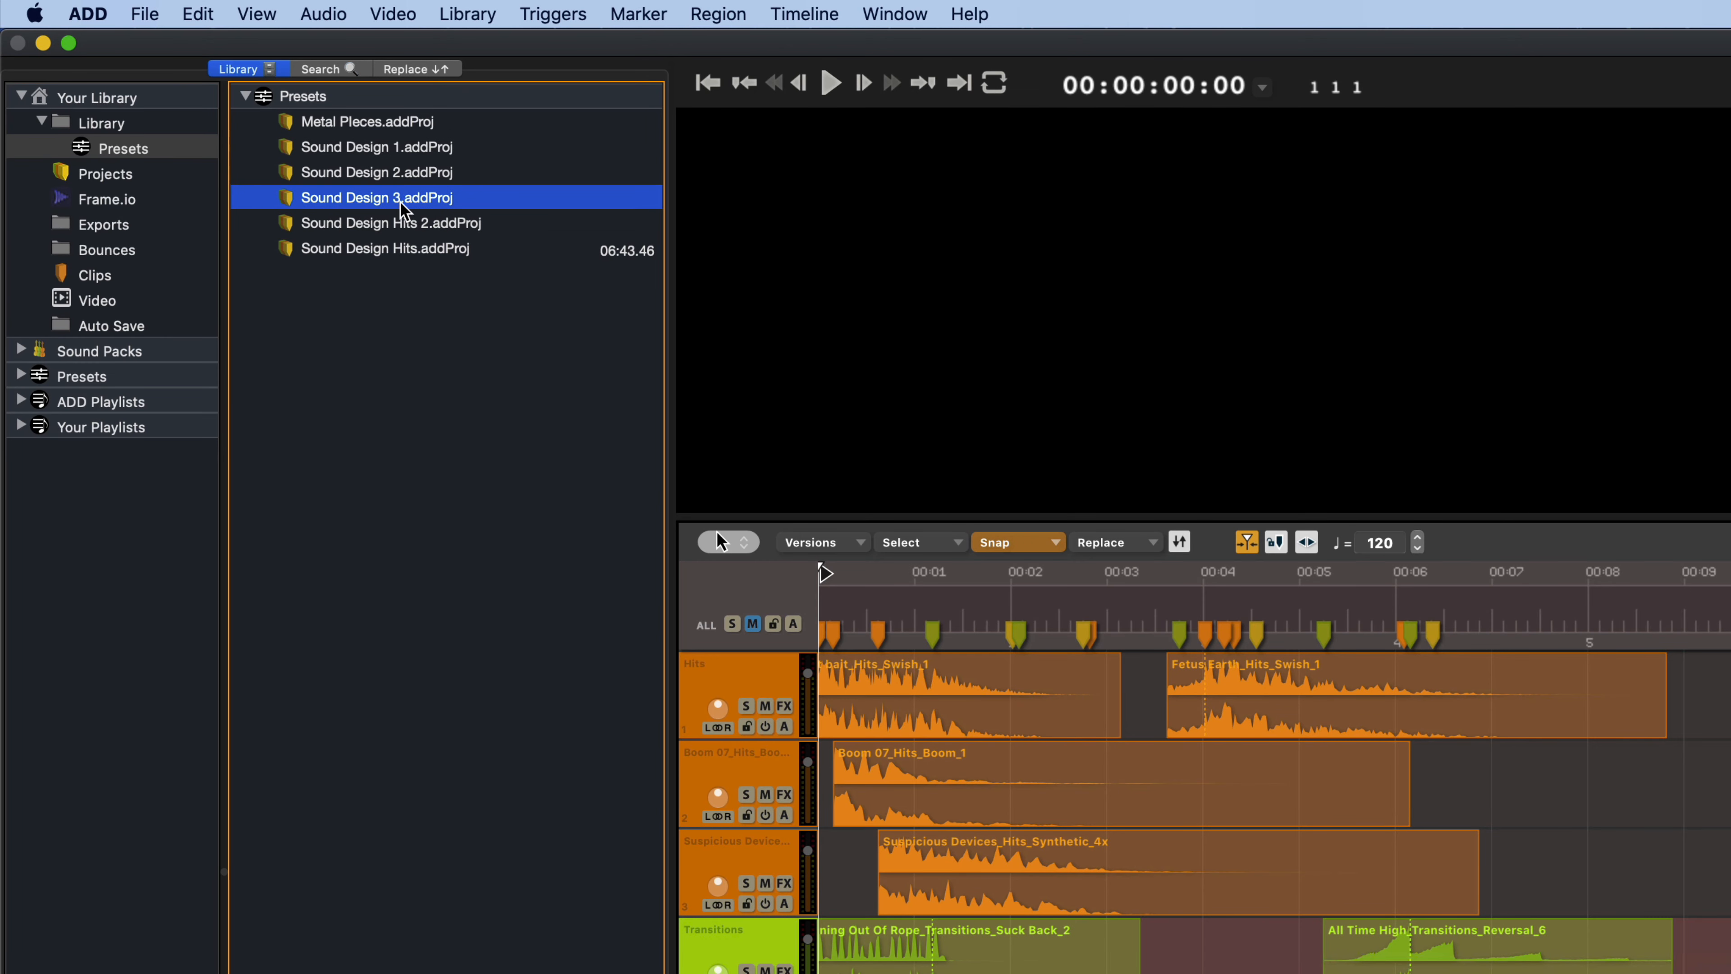
{"action": "left_click", "coordinate": [402, 225]}
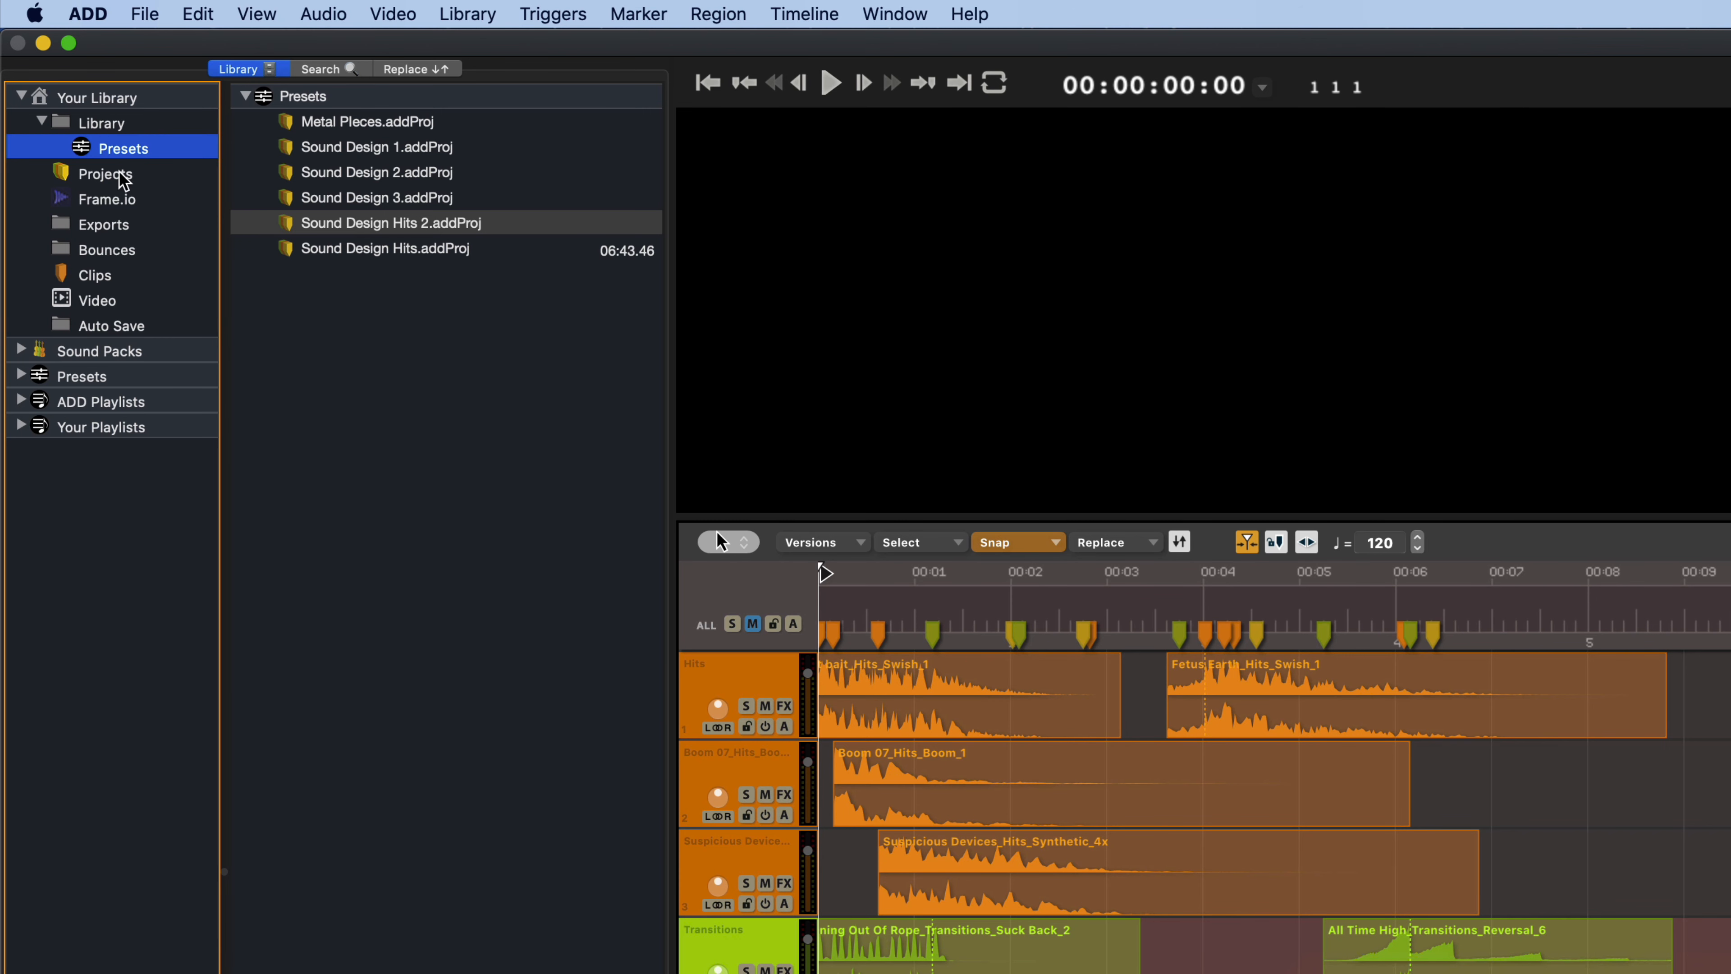
{"action": "left_click", "coordinate": [118, 173]}
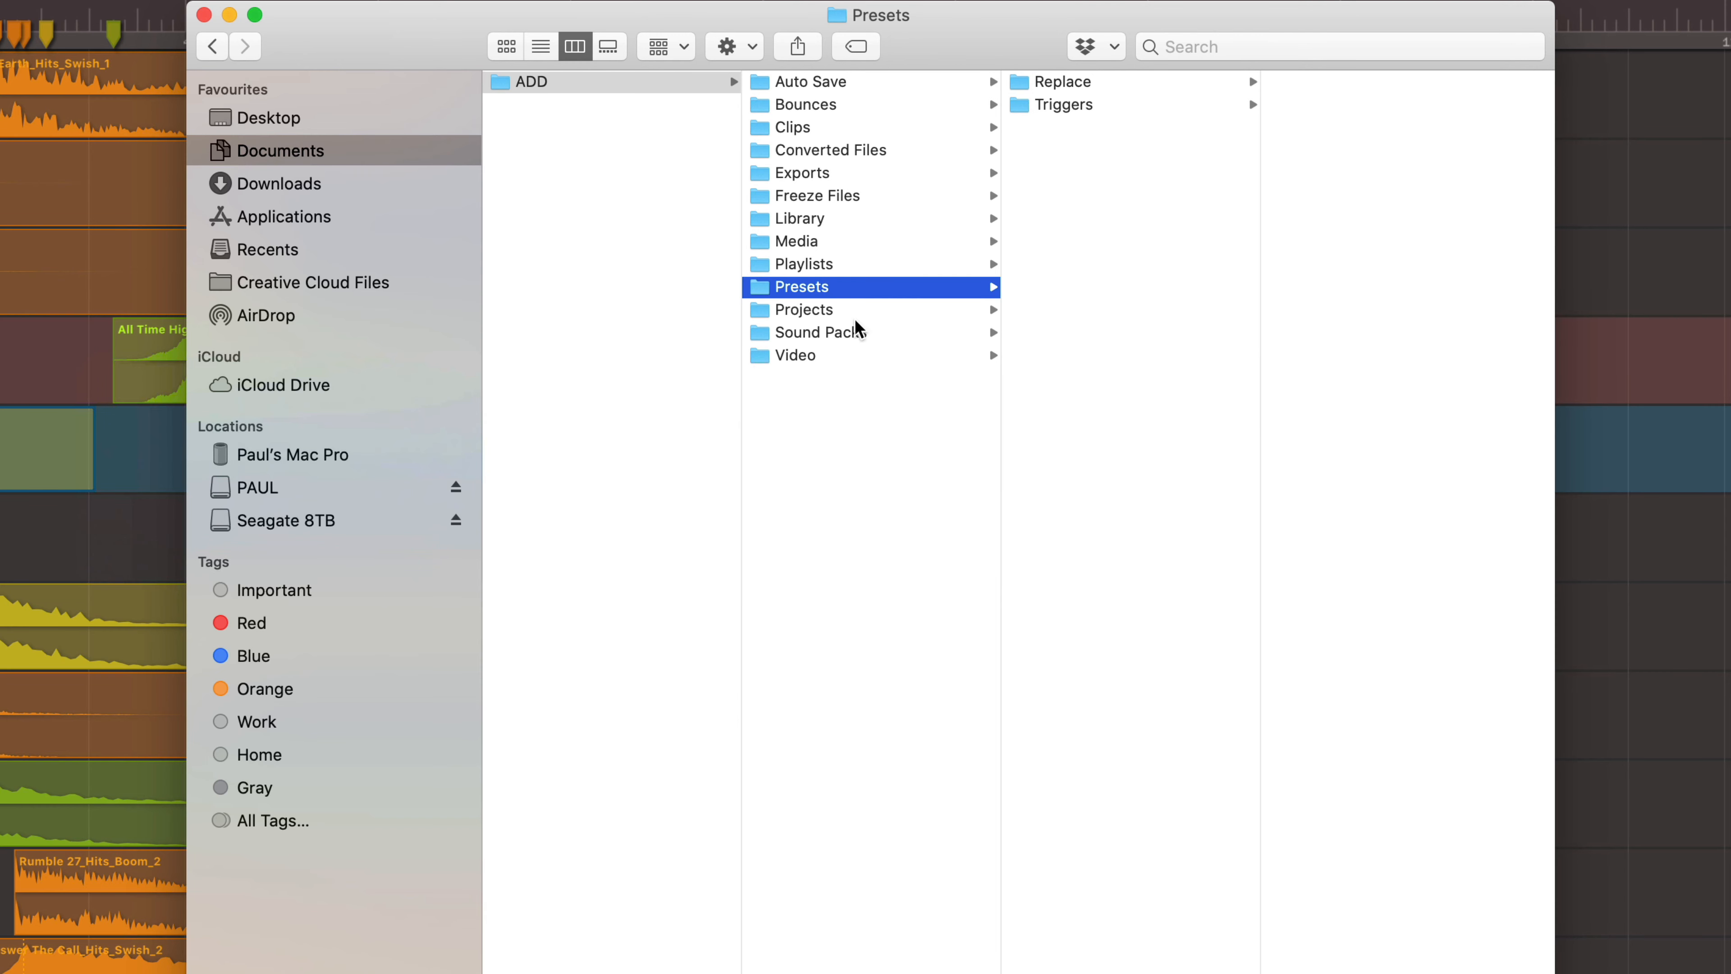
{"action": "left_click", "coordinate": [829, 311]}
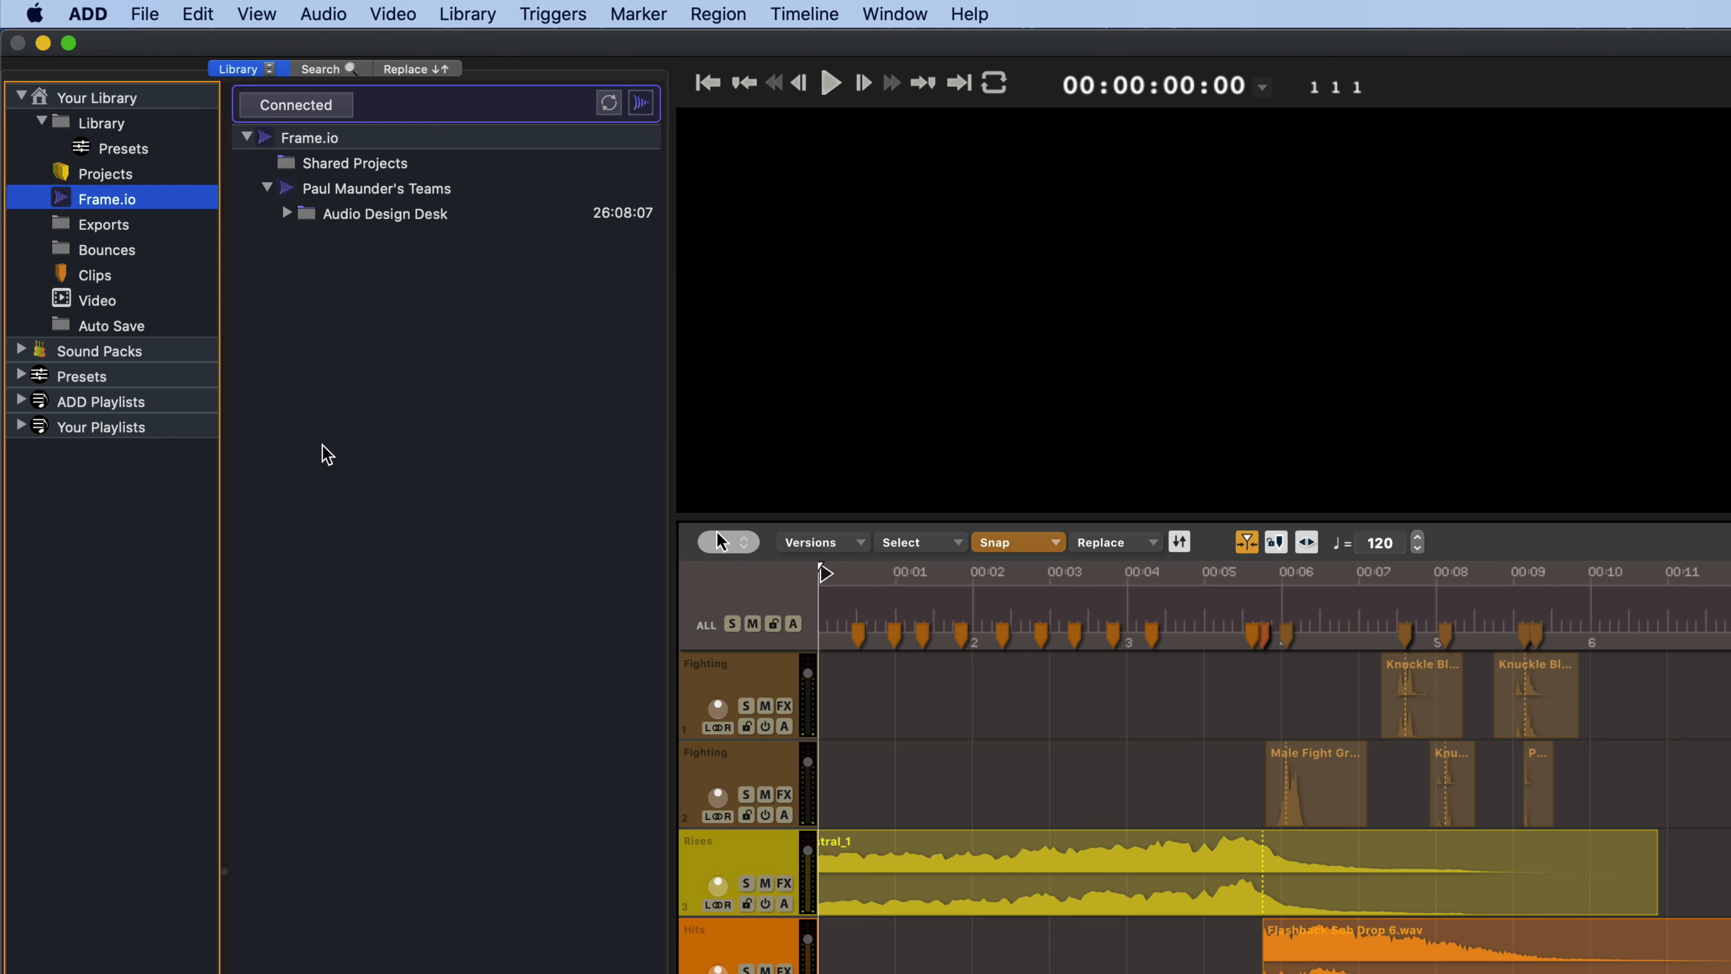
Step: Look through the Exports, Clips, Video cache and Auto Save folders of Your Library, including the Video folder on disk
{"action": "left_click", "coordinate": [127, 223]}
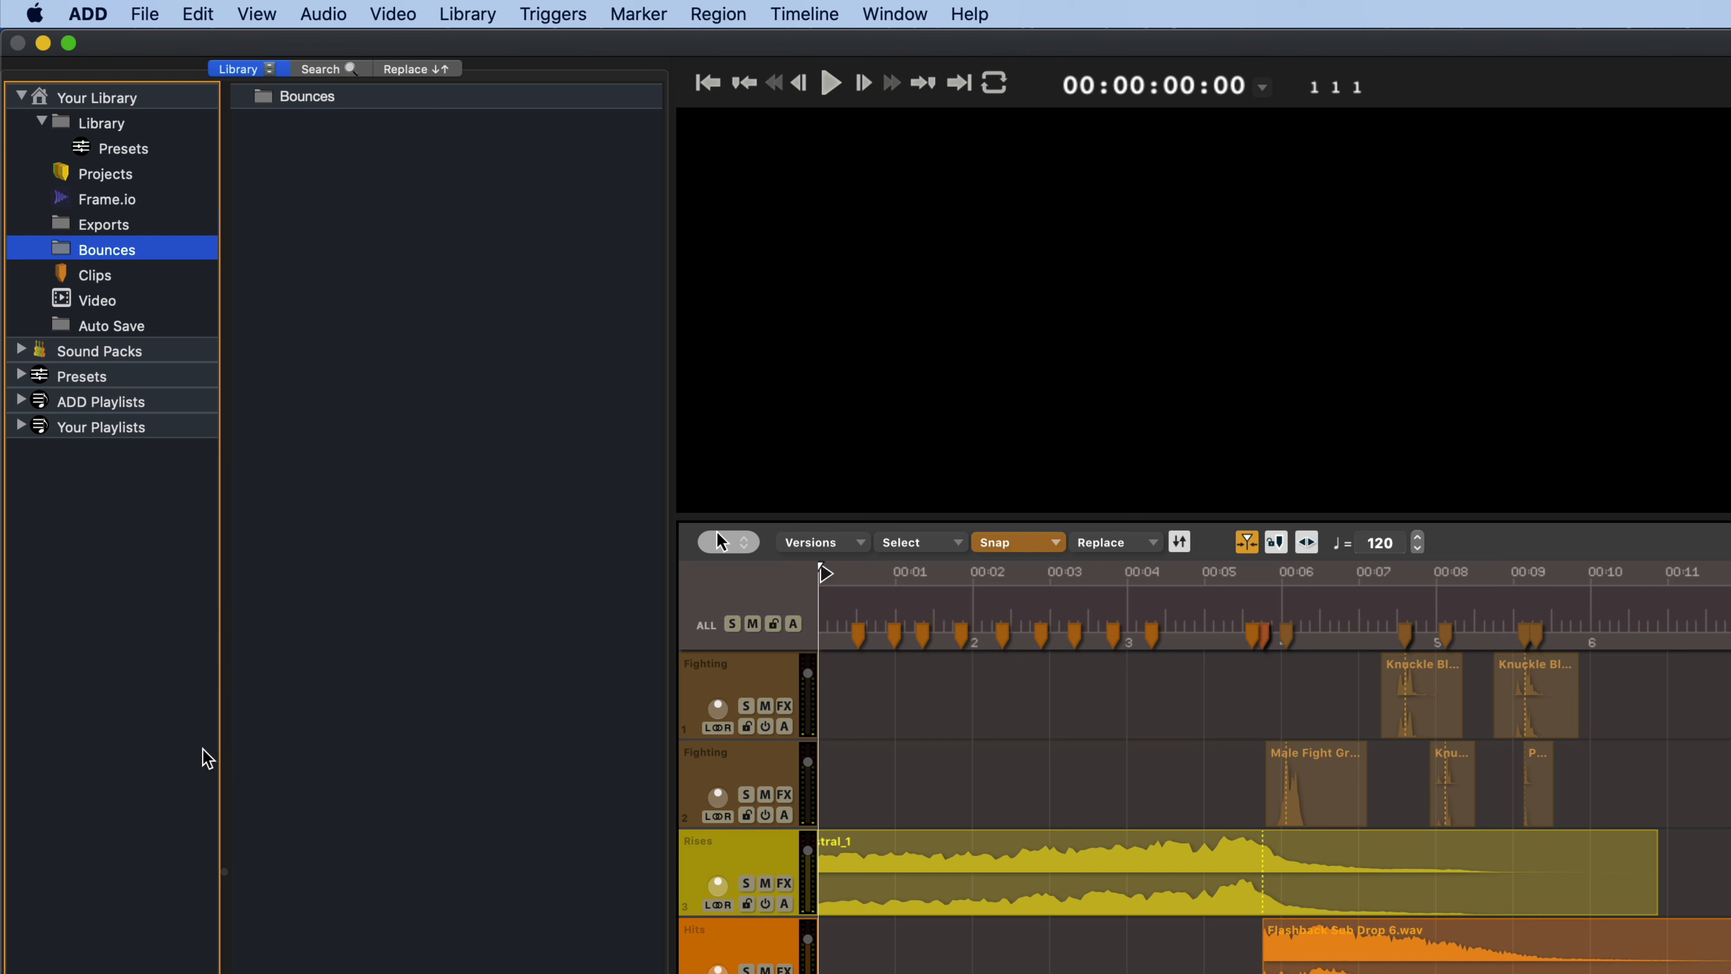
{"action": "left_click", "coordinate": [105, 275]}
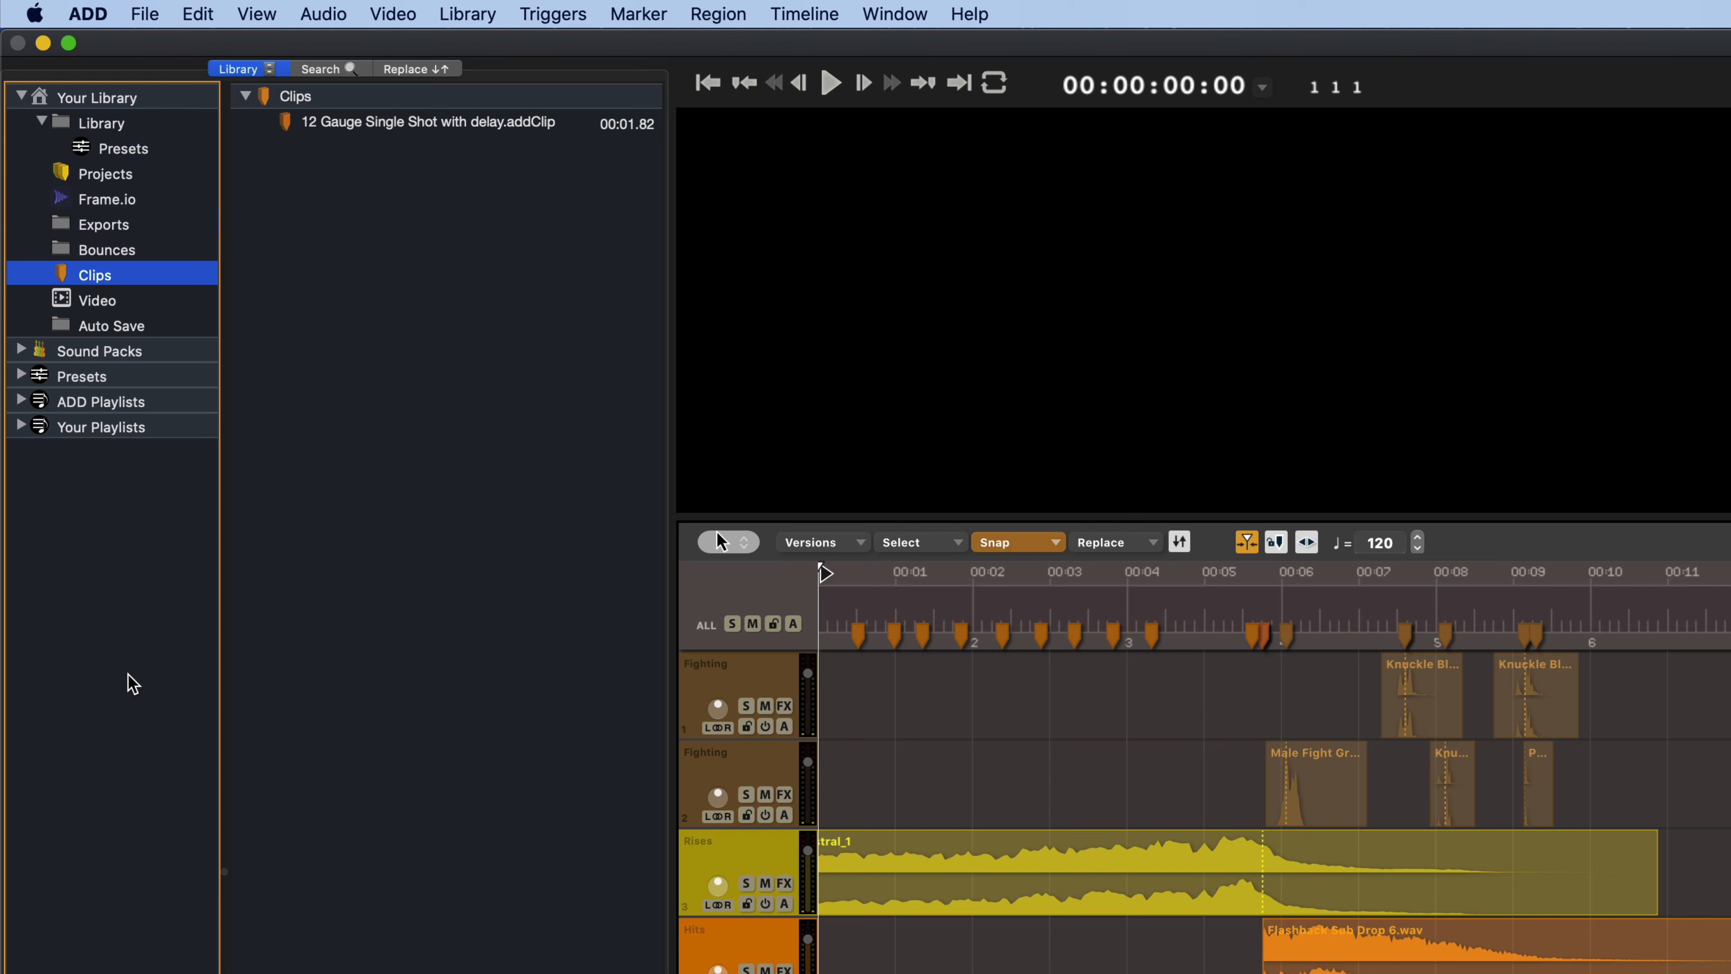
{"action": "left_click", "coordinate": [143, 294]}
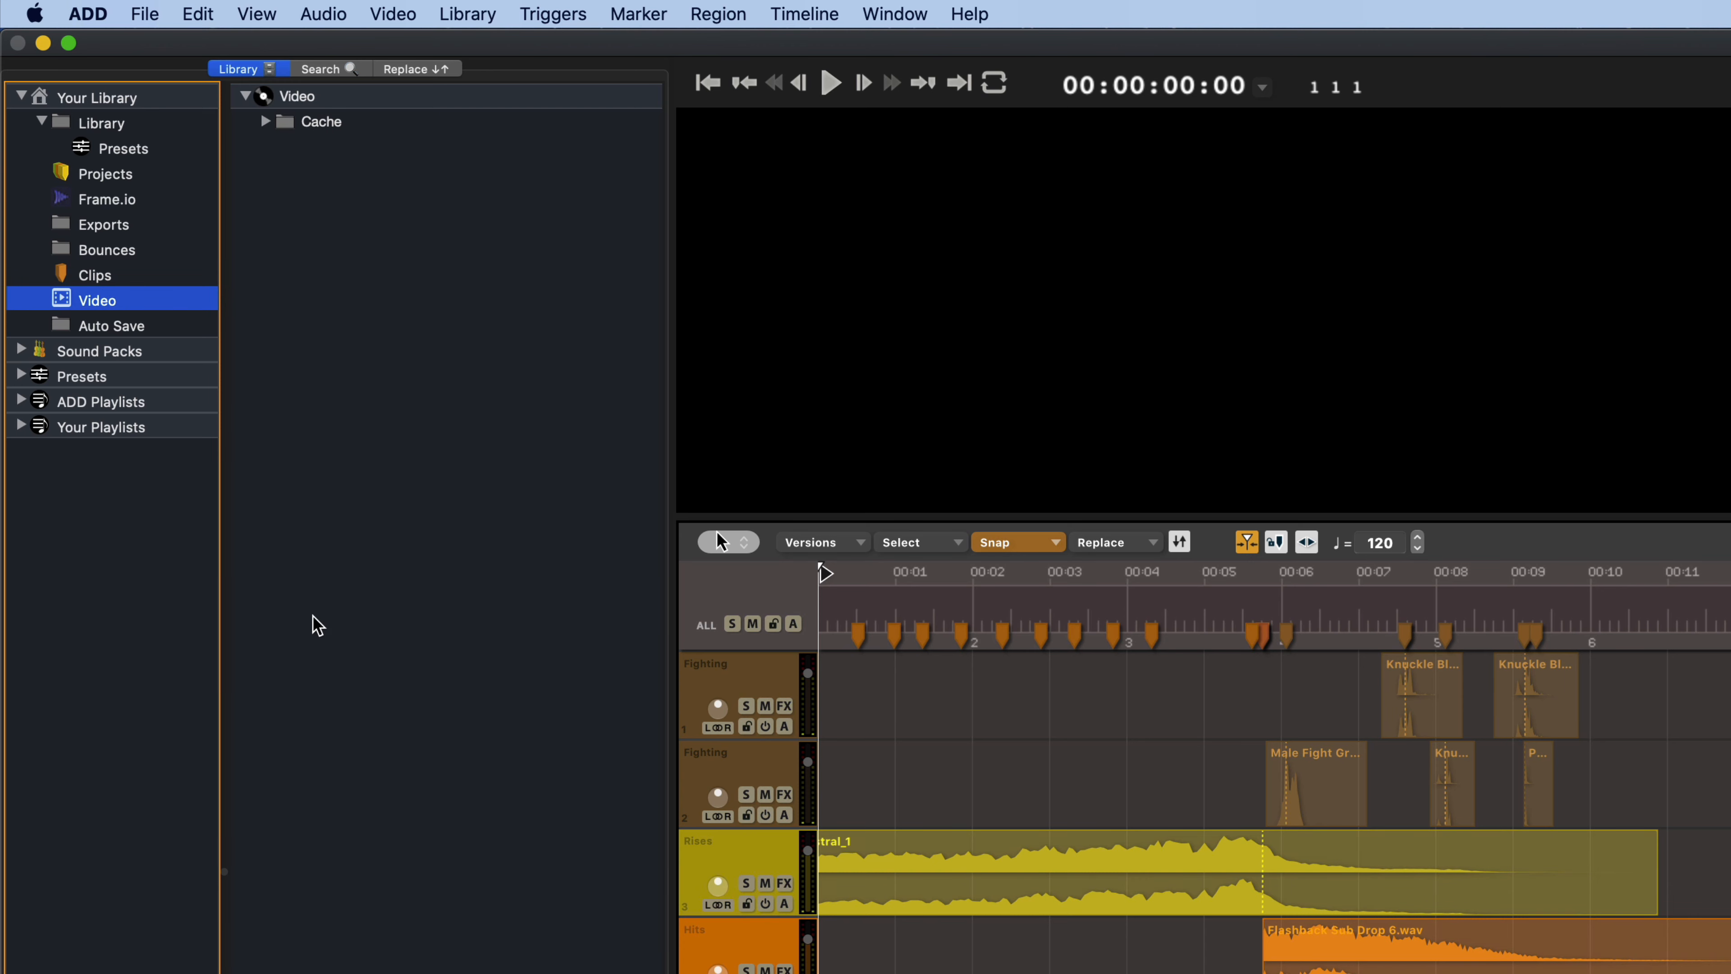
{"action": "left_click", "coordinate": [265, 122]}
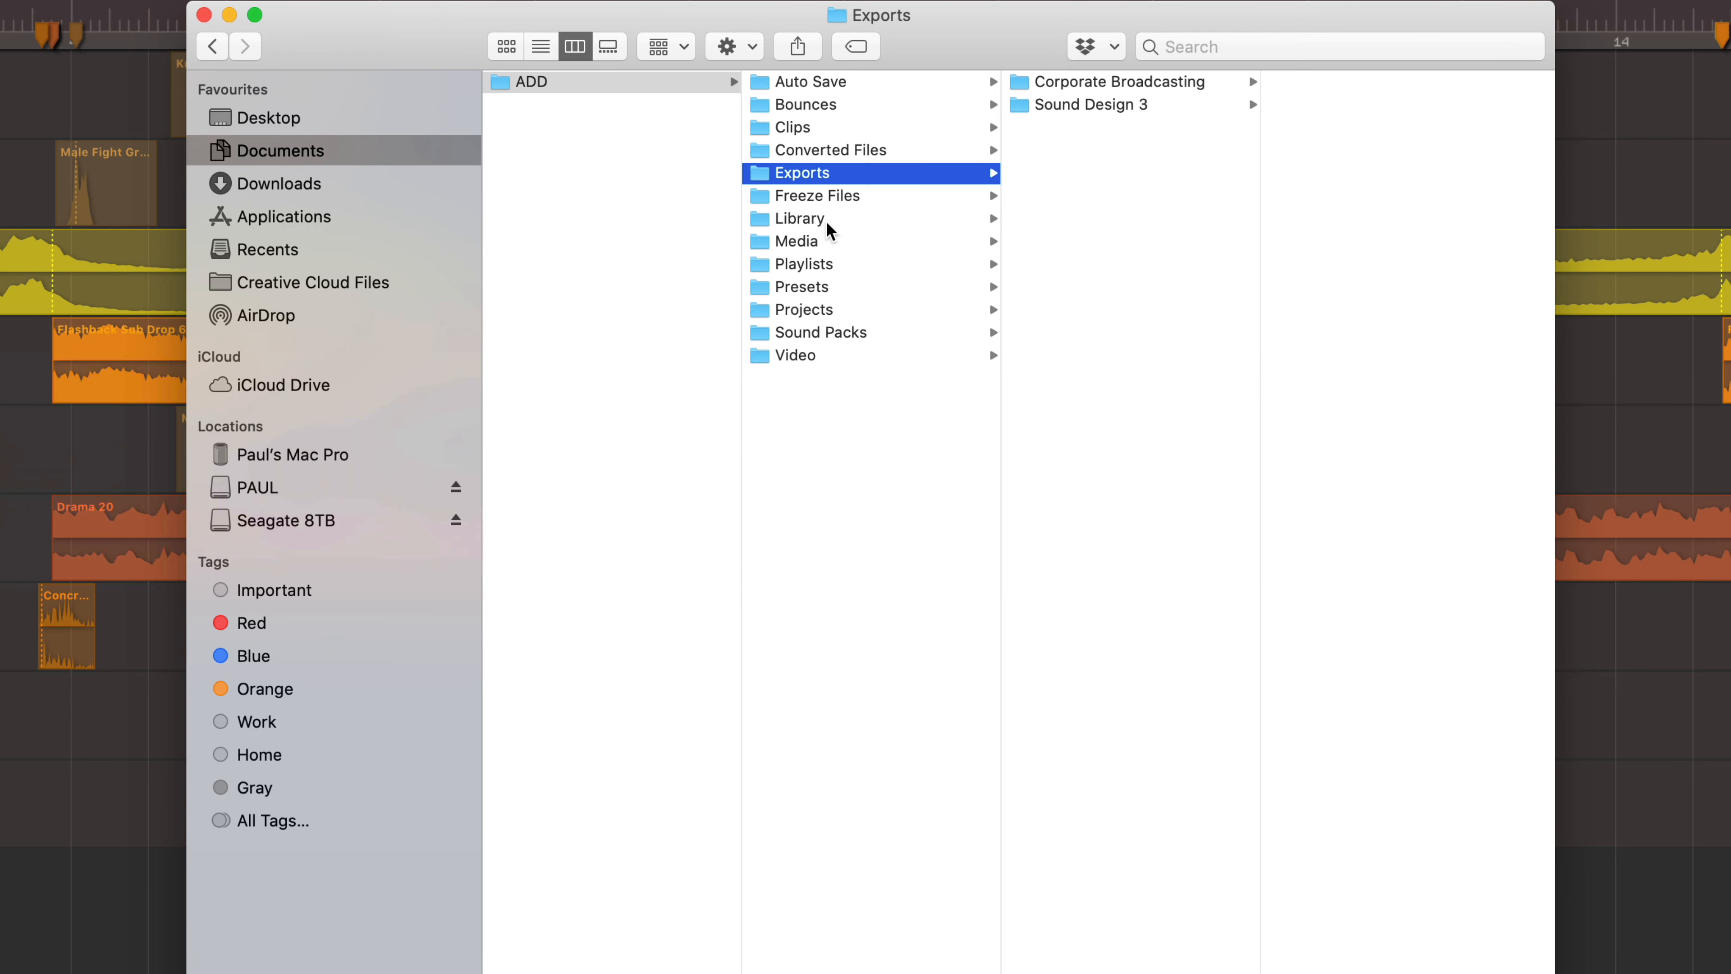
{"action": "left_click", "coordinate": [825, 356]}
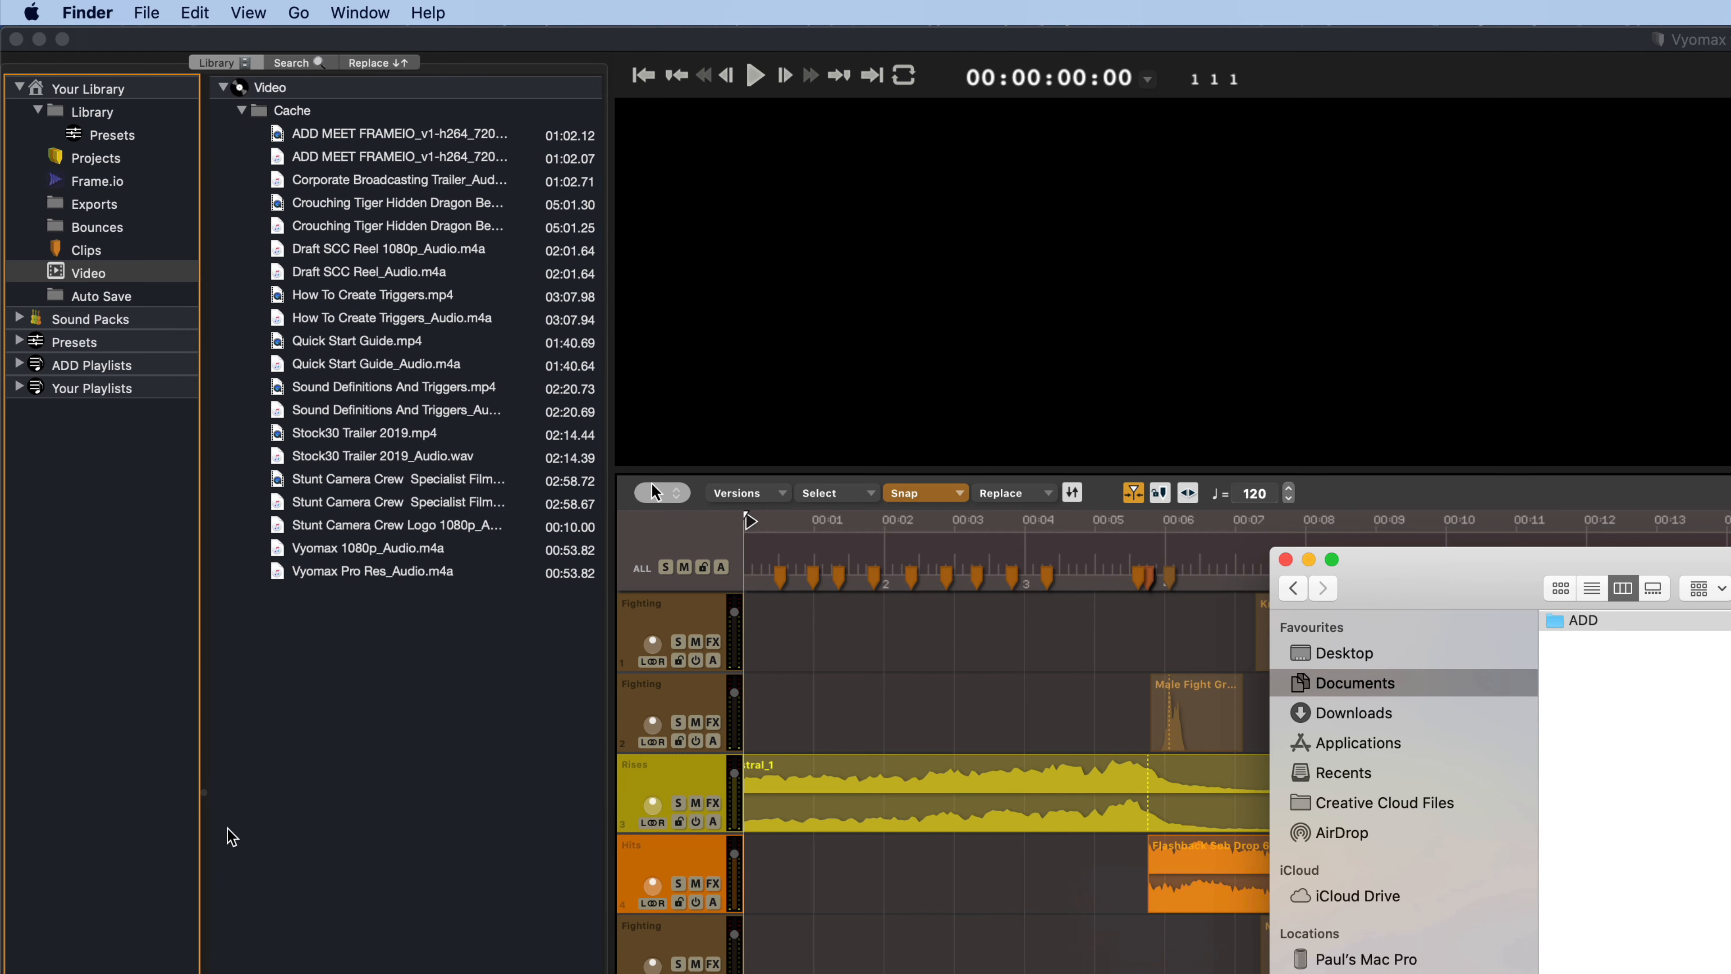
{"action": "left_click", "coordinate": [226, 828]}
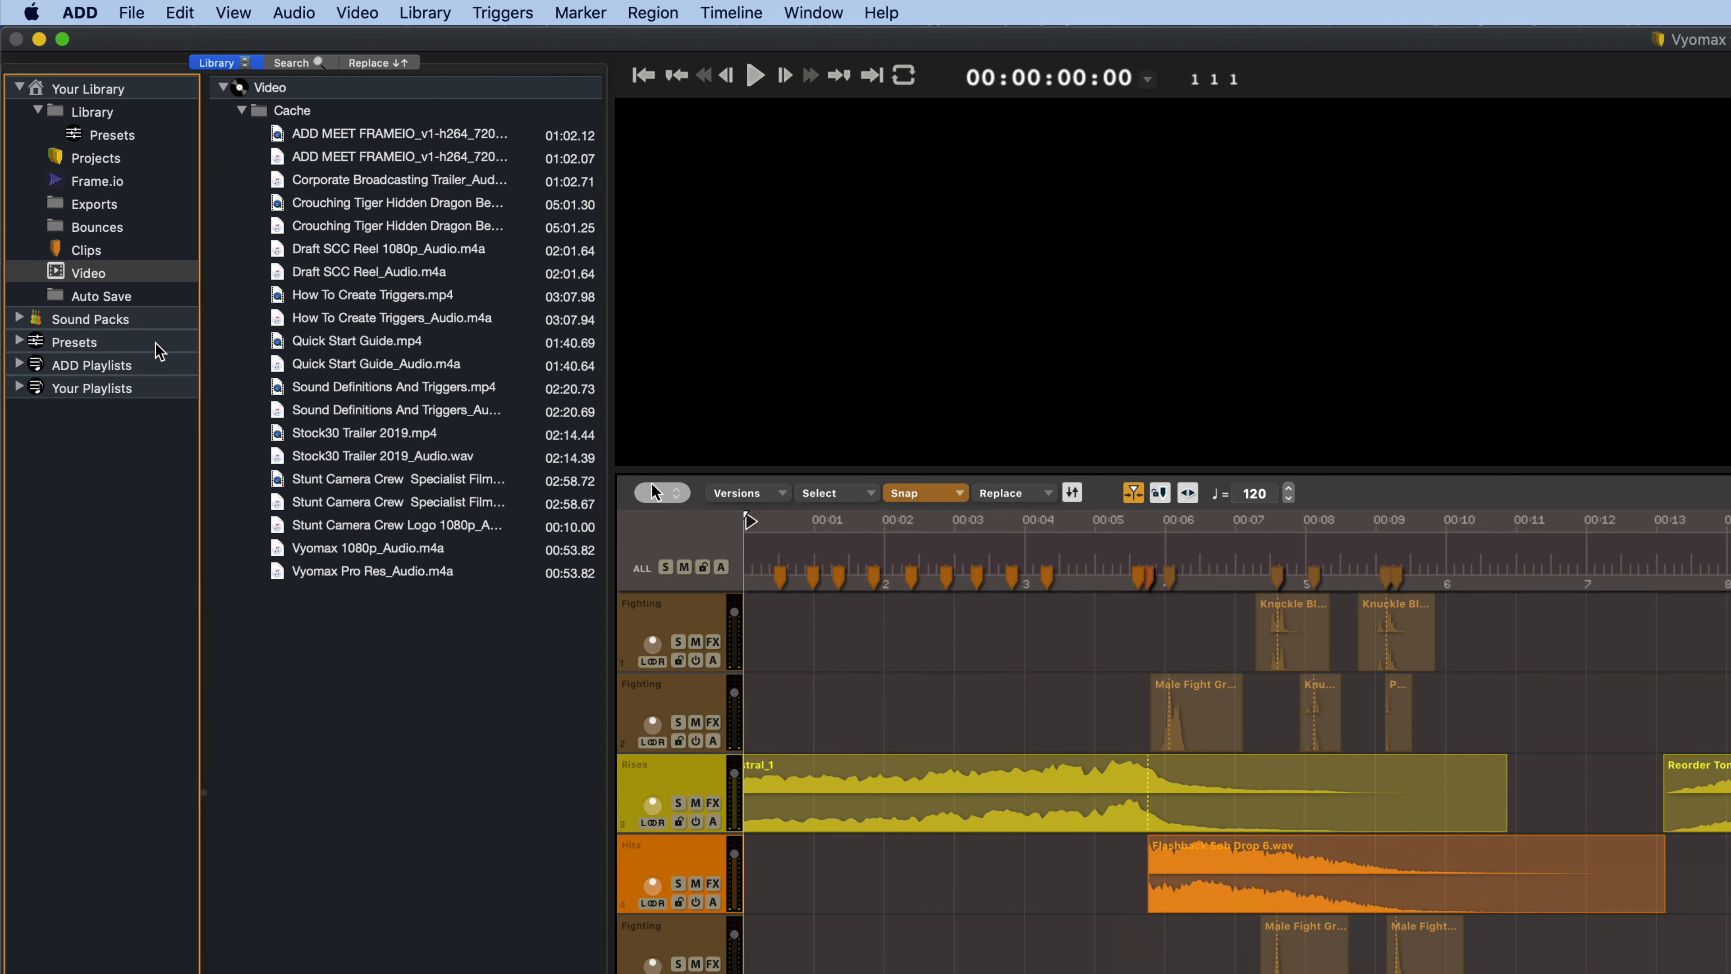
{"action": "left_click", "coordinate": [116, 296]}
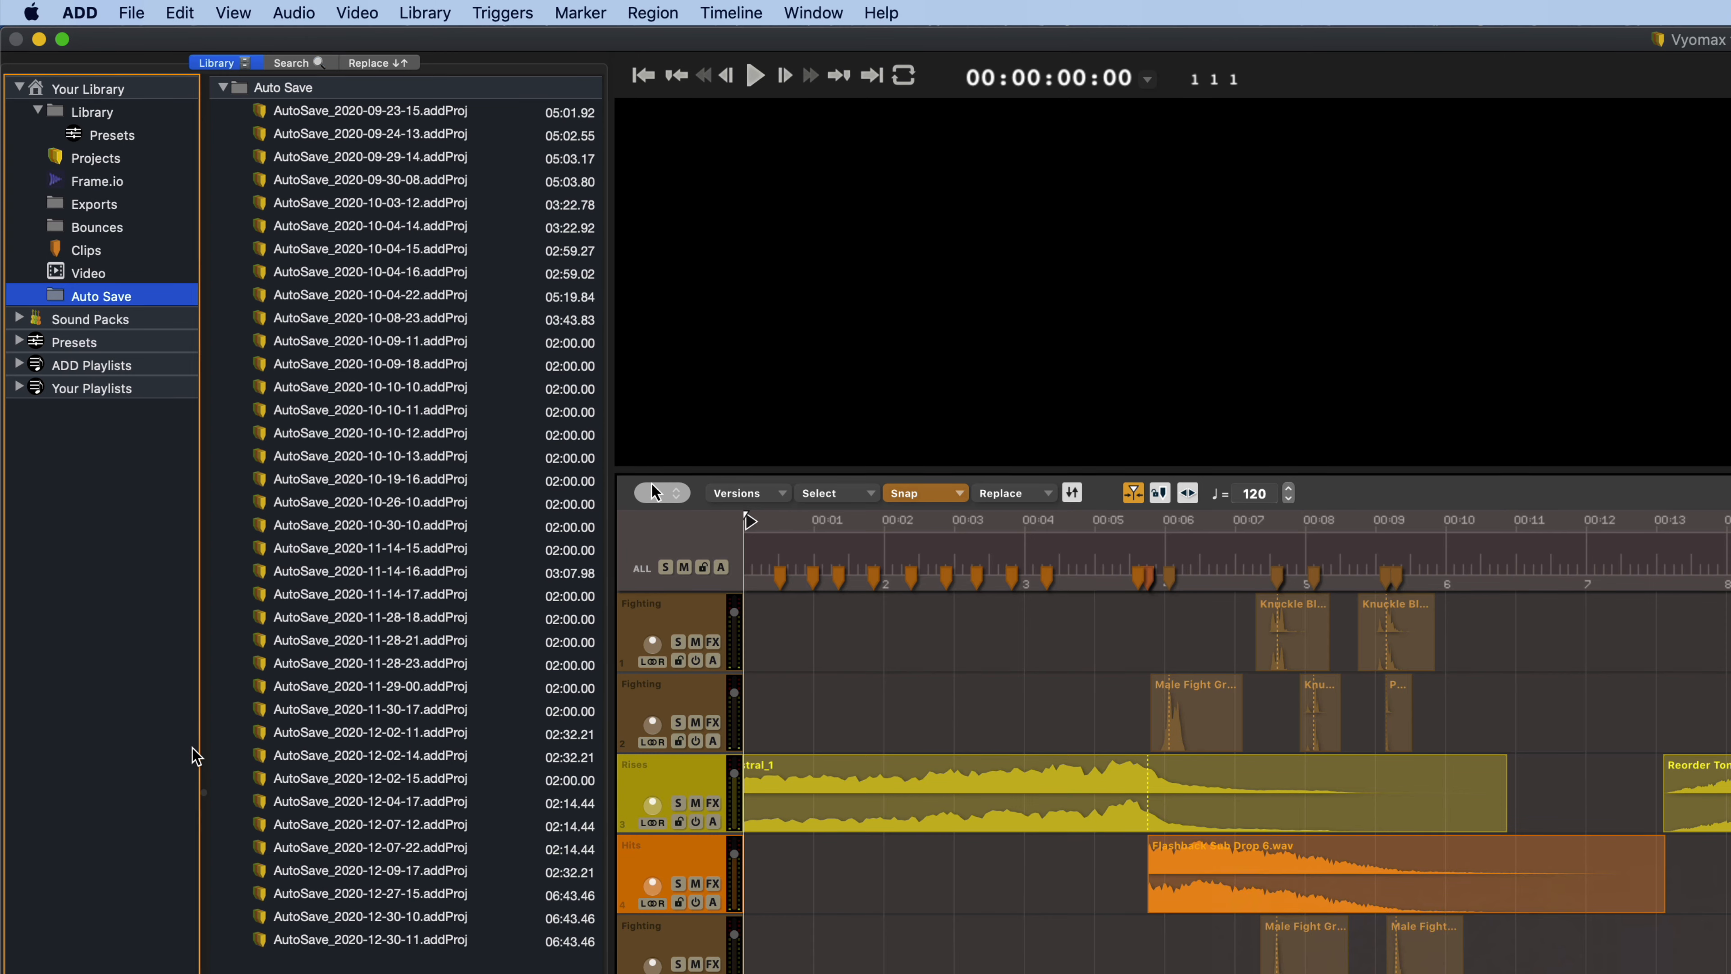
{"action": "key", "text": "super+comma"}
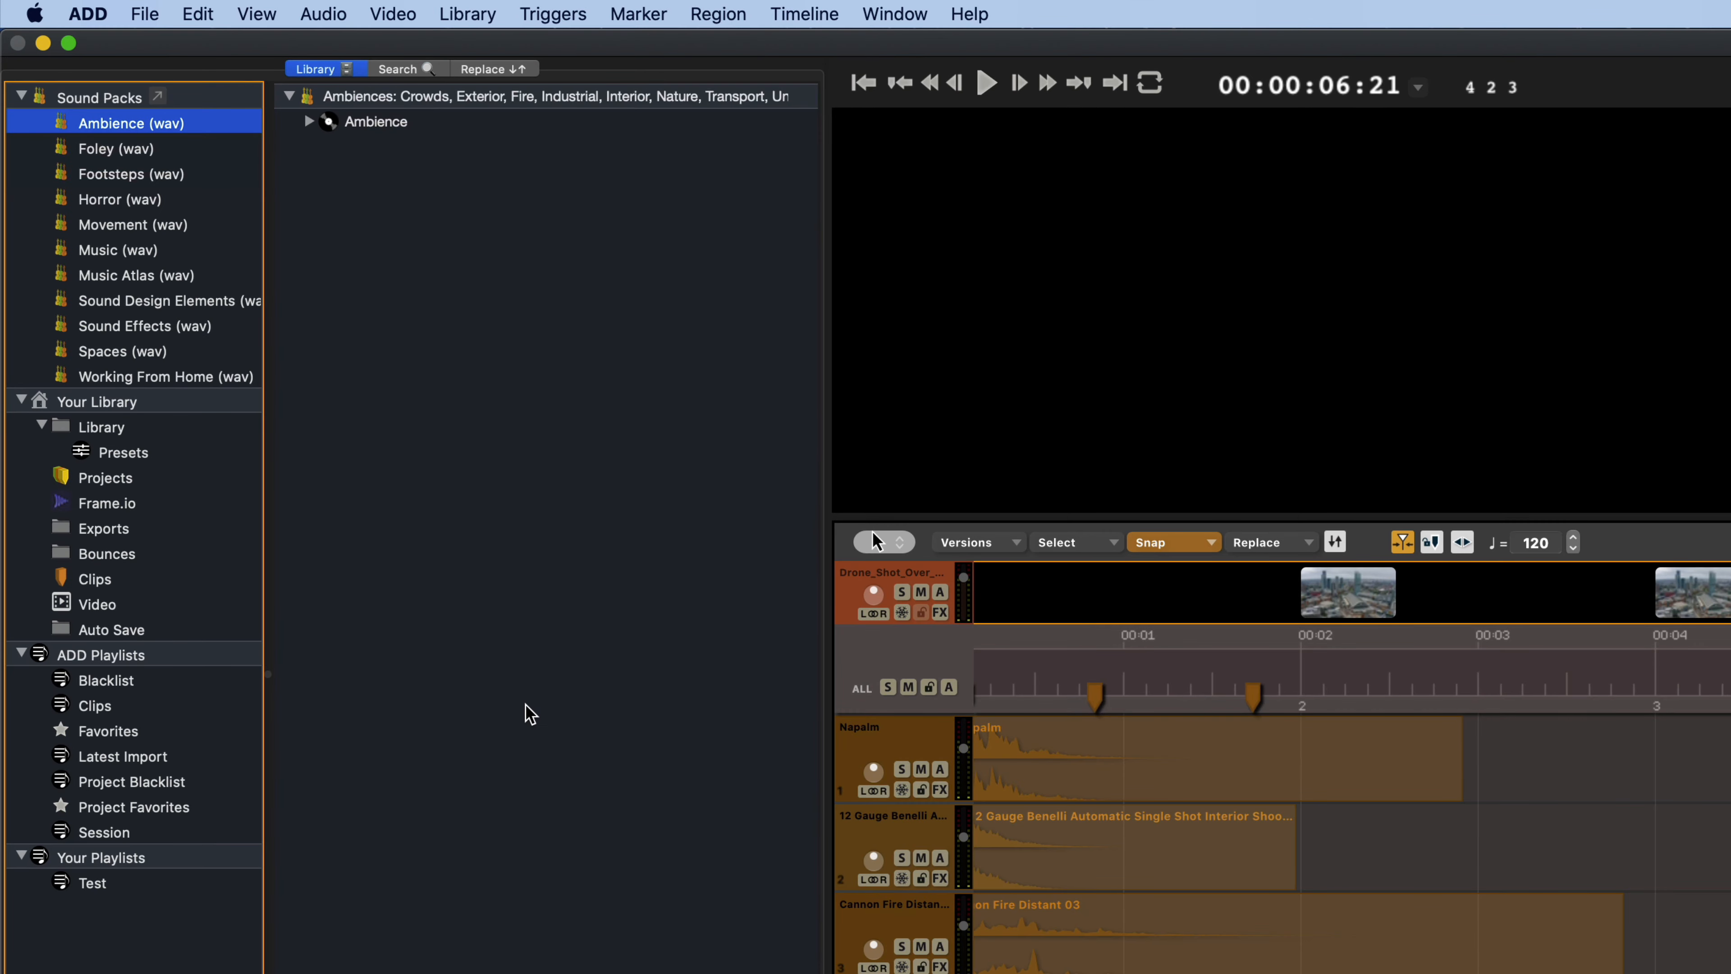
Step: Look through the installed sound packs from Ambience (wav) down to Music (wav)
{"action": "key", "text": "Down"}
{"action": "key", "text": "Down"}
{"action": "key", "text": "Down"}
{"action": "key", "text": "Down"}
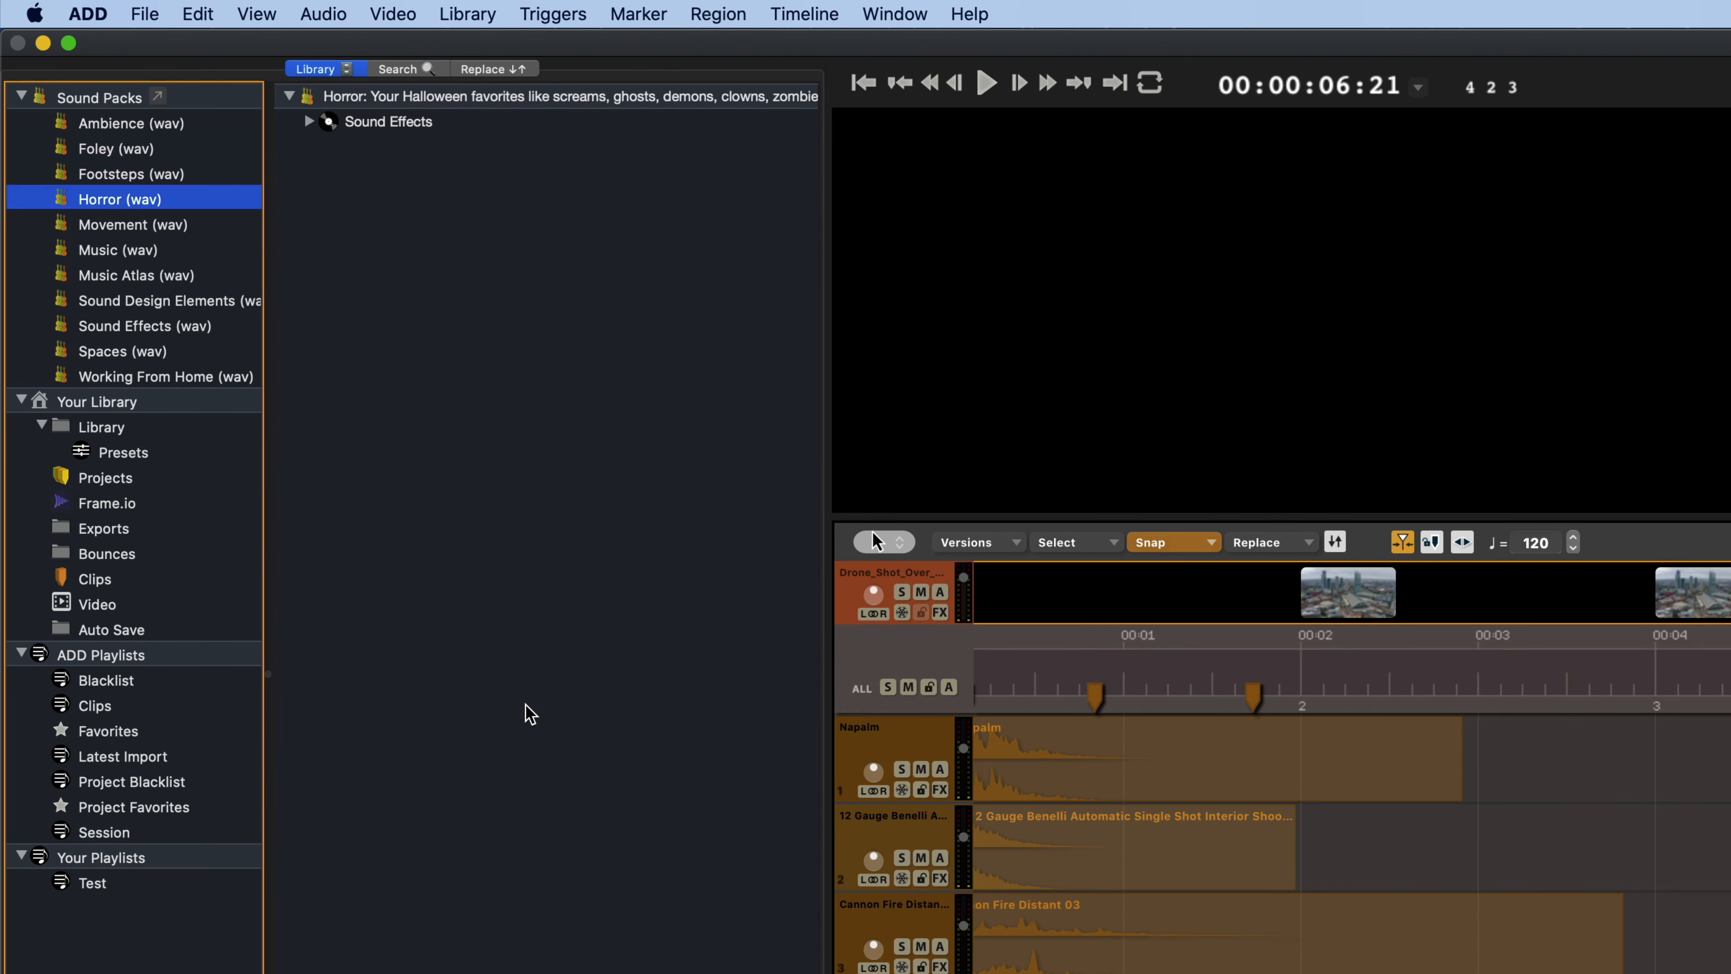
{"action": "key", "text": "Down"}
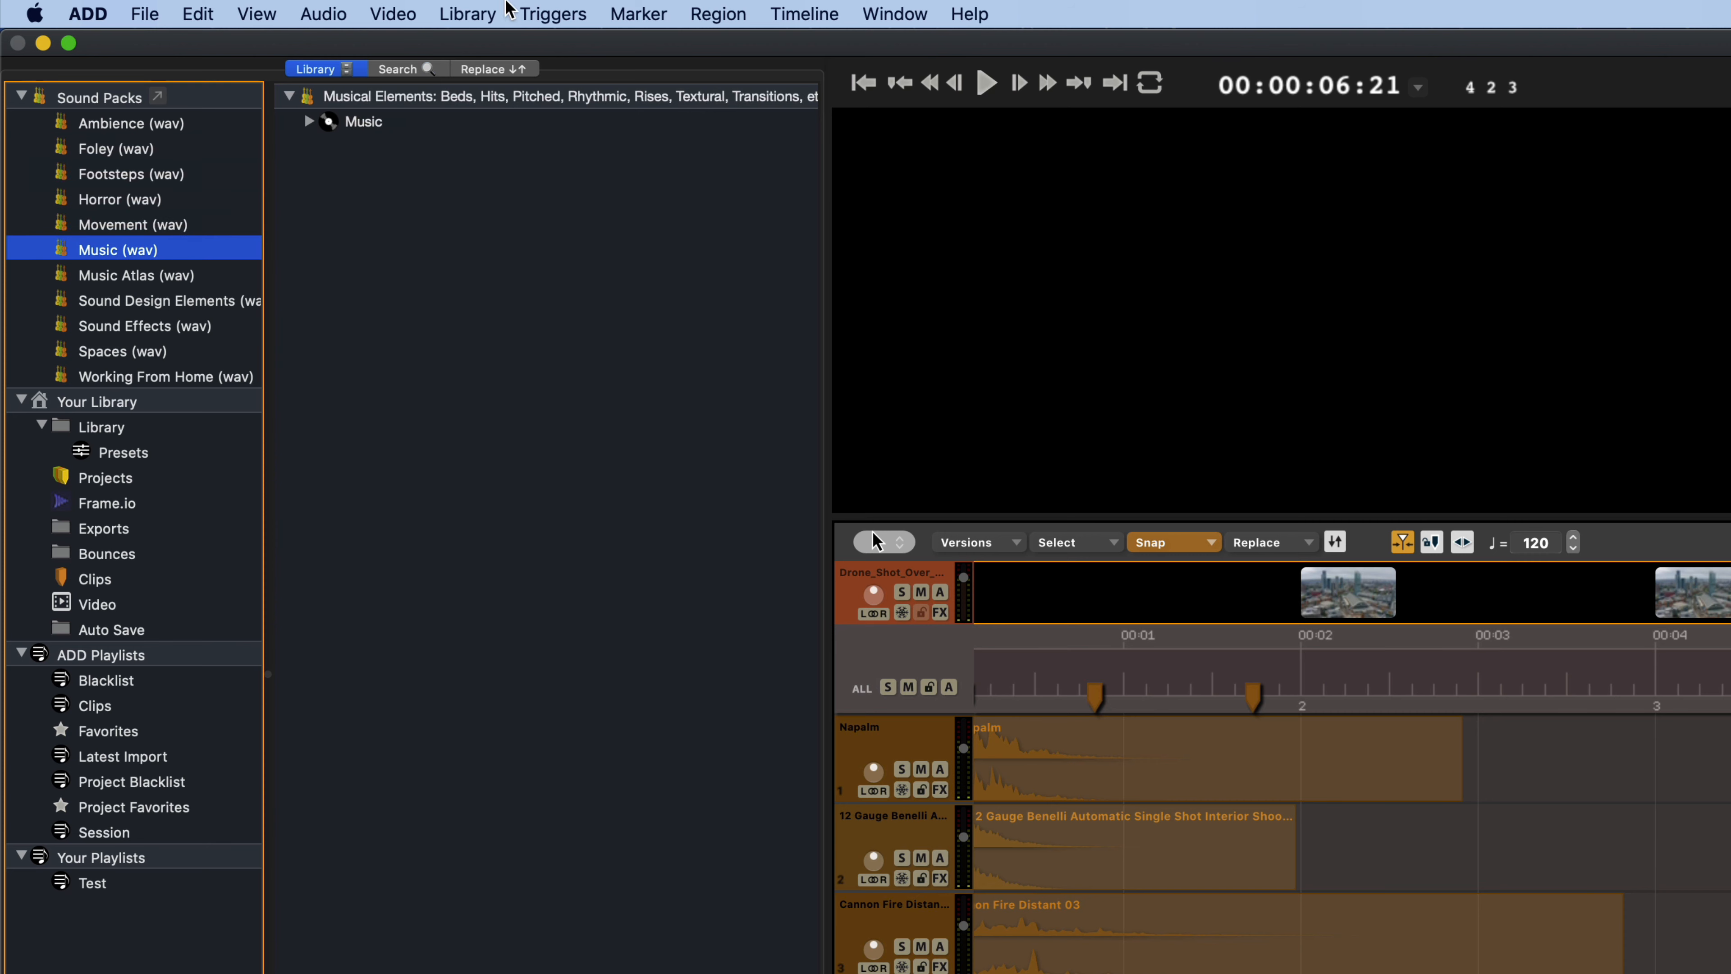
Step: Install the Music Atlas (WAVE) pack from the Sound Pack Manager
{"action": "left_click", "coordinate": [482, 13]}
{"action": "left_click", "coordinate": [576, 124]}
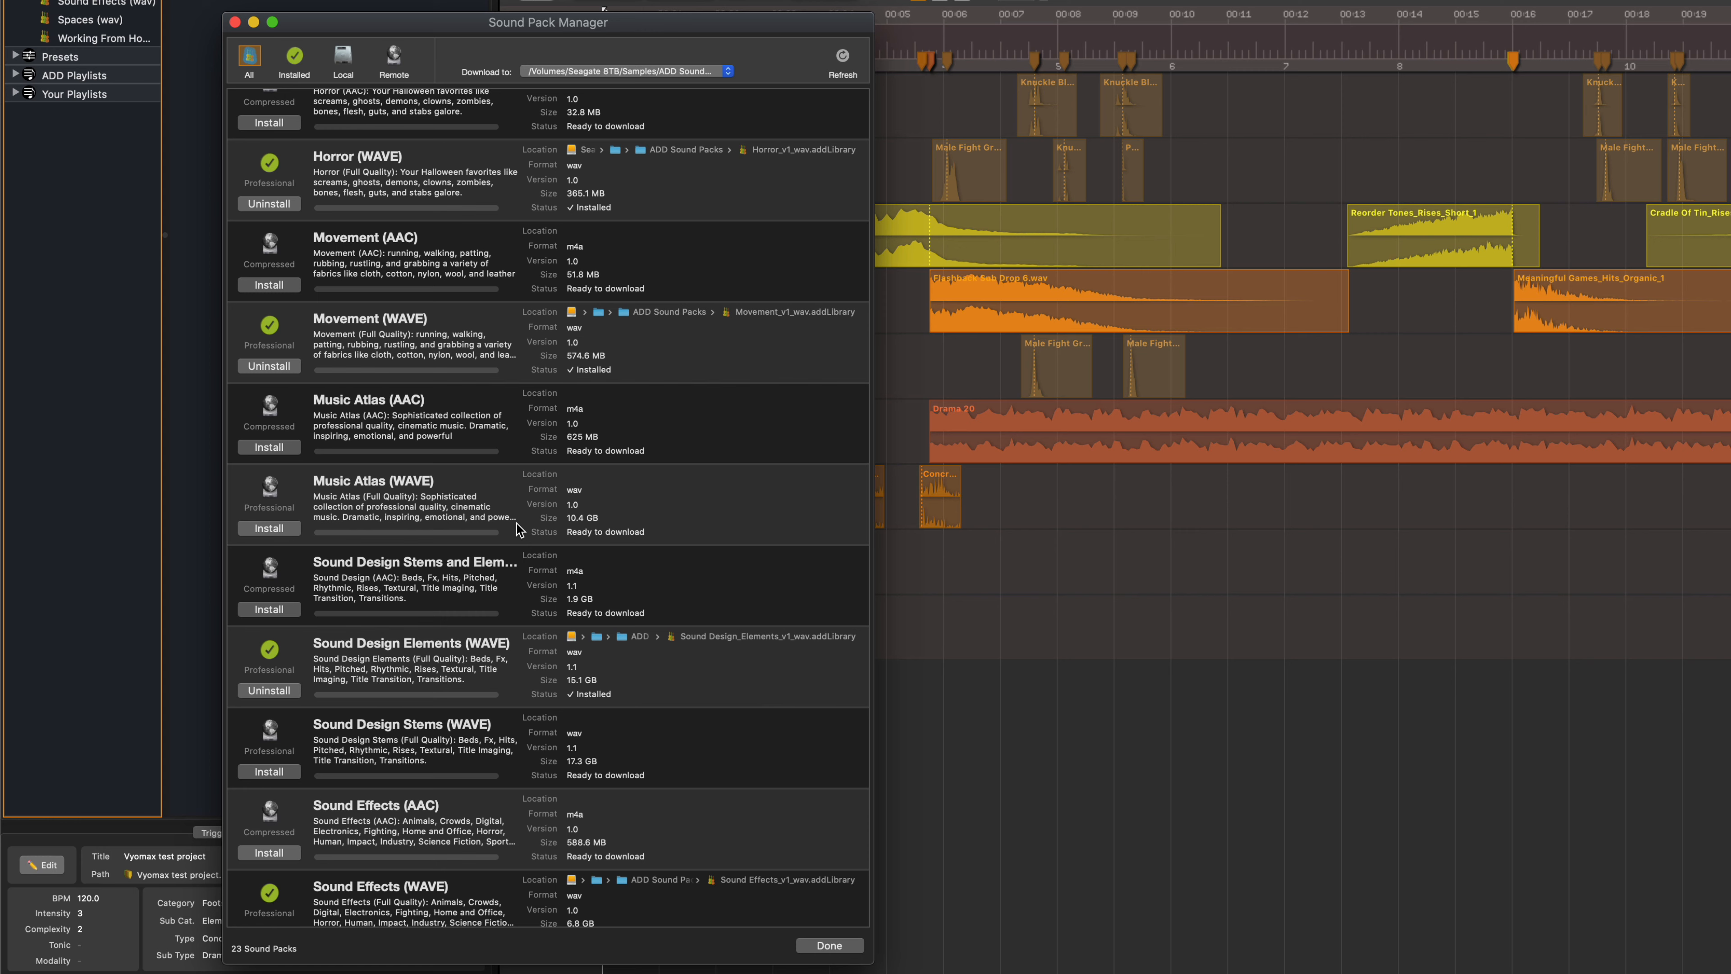
{"action": "left_click", "coordinate": [269, 528]}
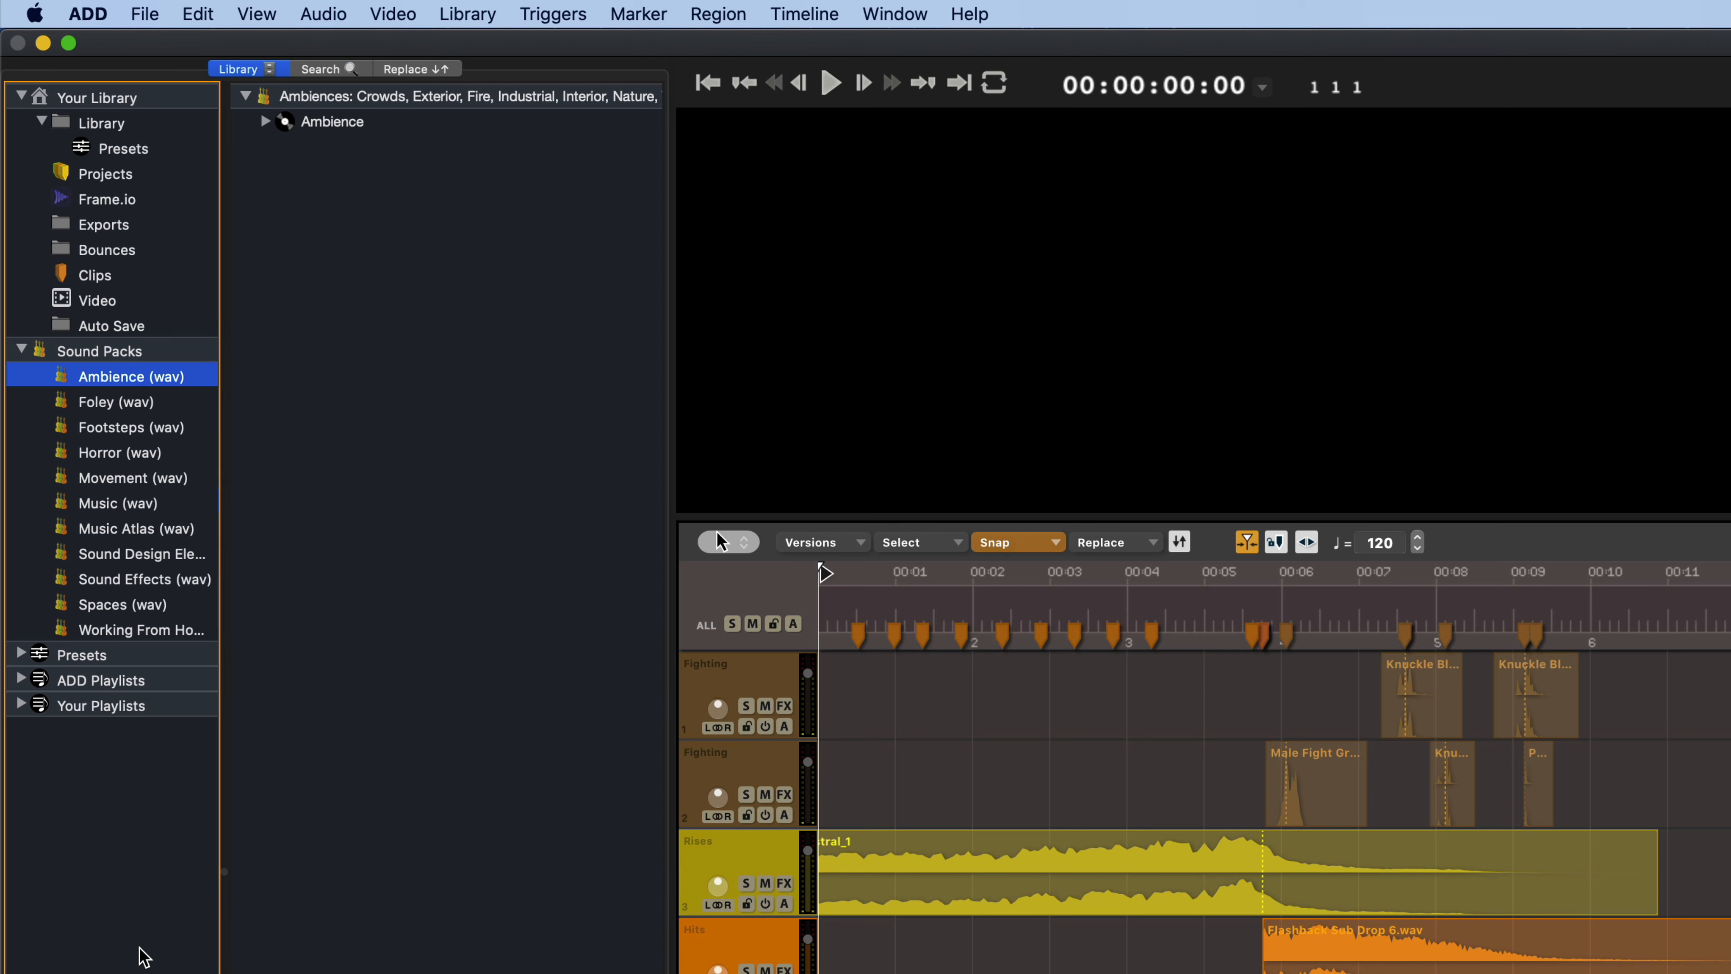
Step: Go through the sound packs to Music Atlas (wav) and move the focus to its contents
{"action": "key", "text": "Down"}
{"action": "key", "text": "Down"}
{"action": "key", "text": "Down"}
{"action": "key", "text": "Down"}
{"action": "key", "text": "Down"}
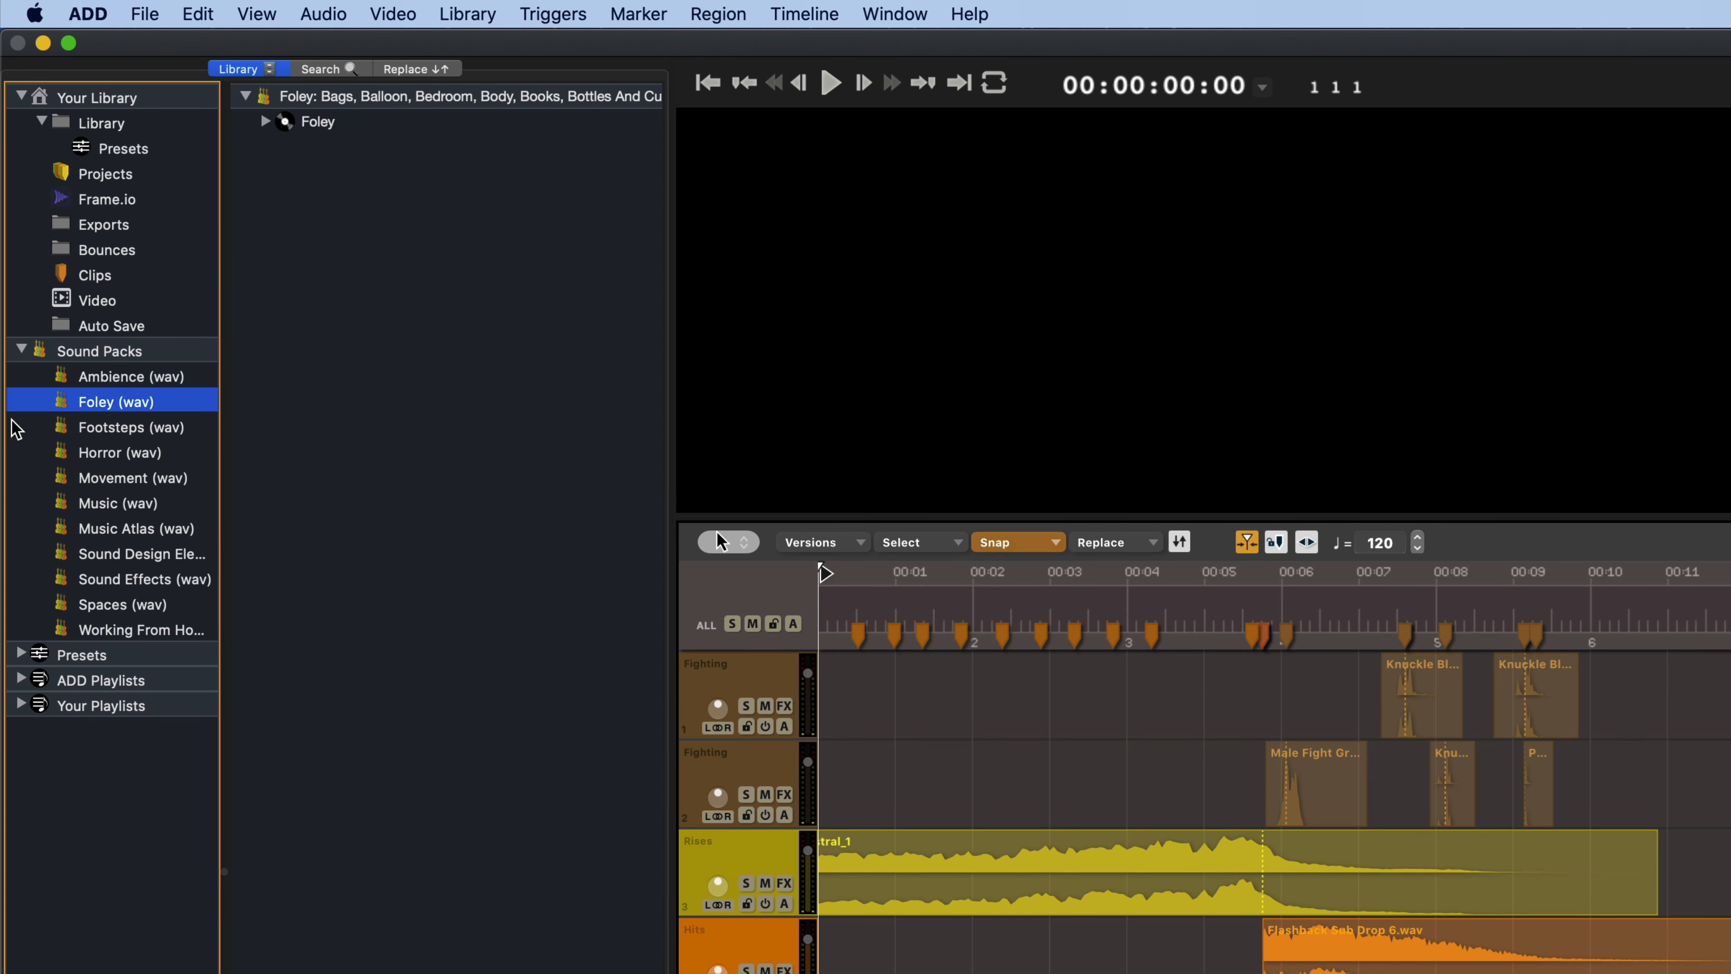
{"action": "key", "text": "Down"}
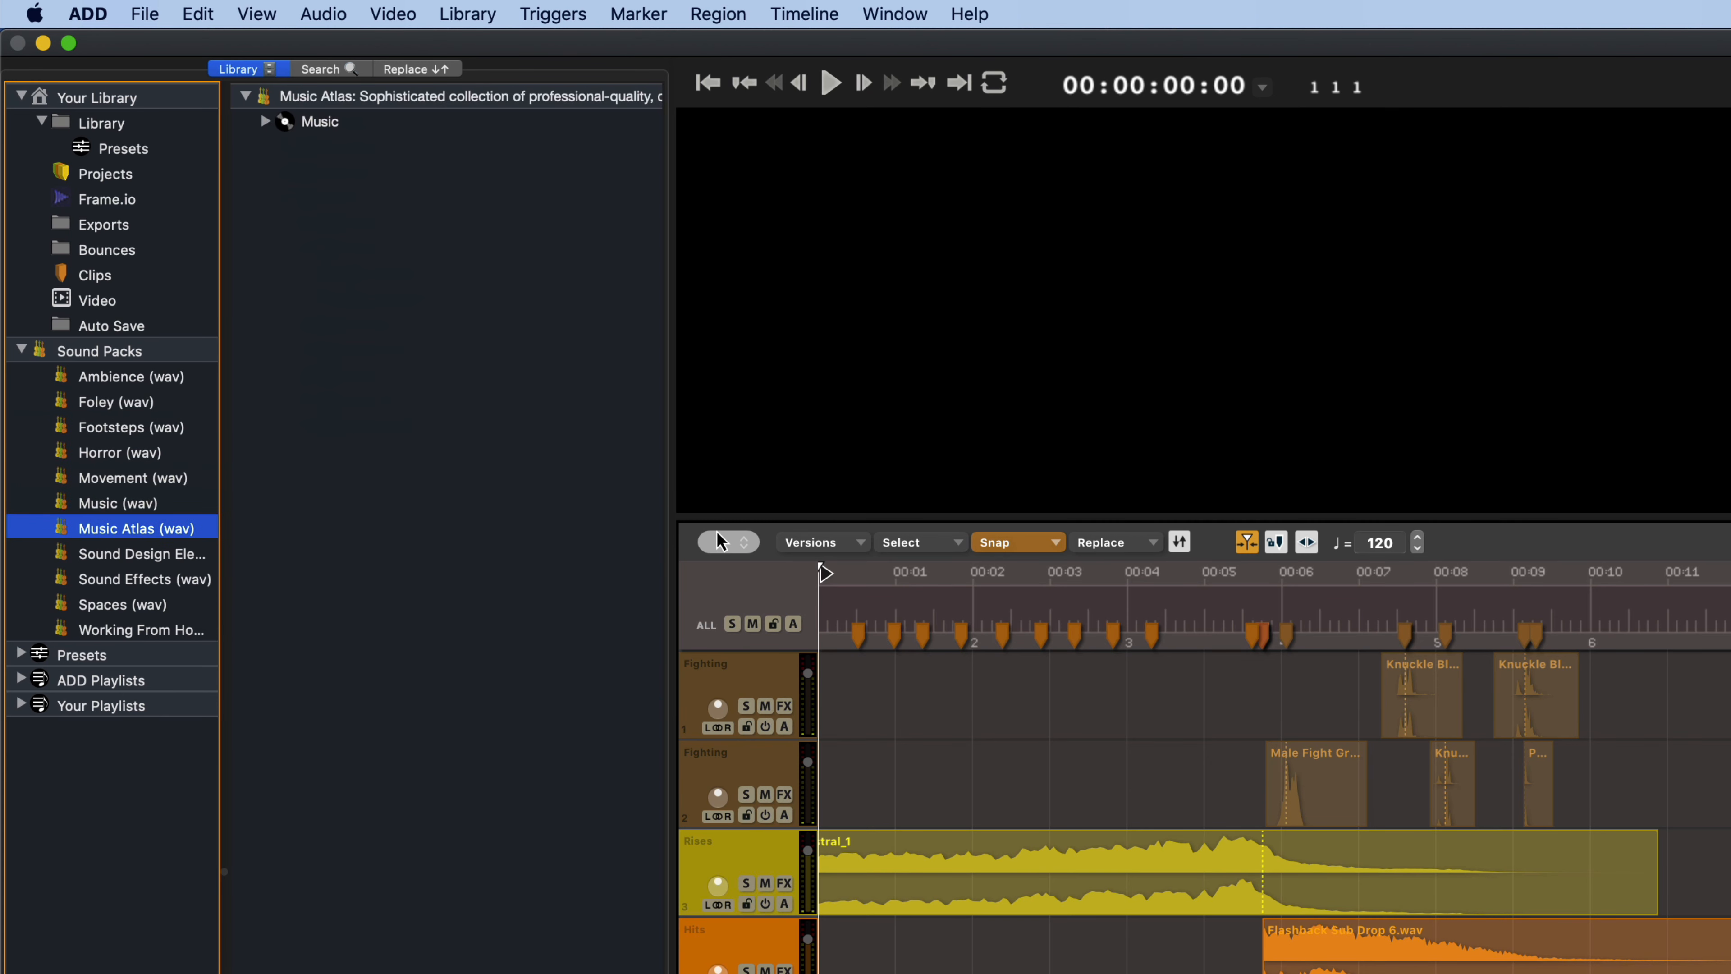
{"action": "key", "text": "Tab"}
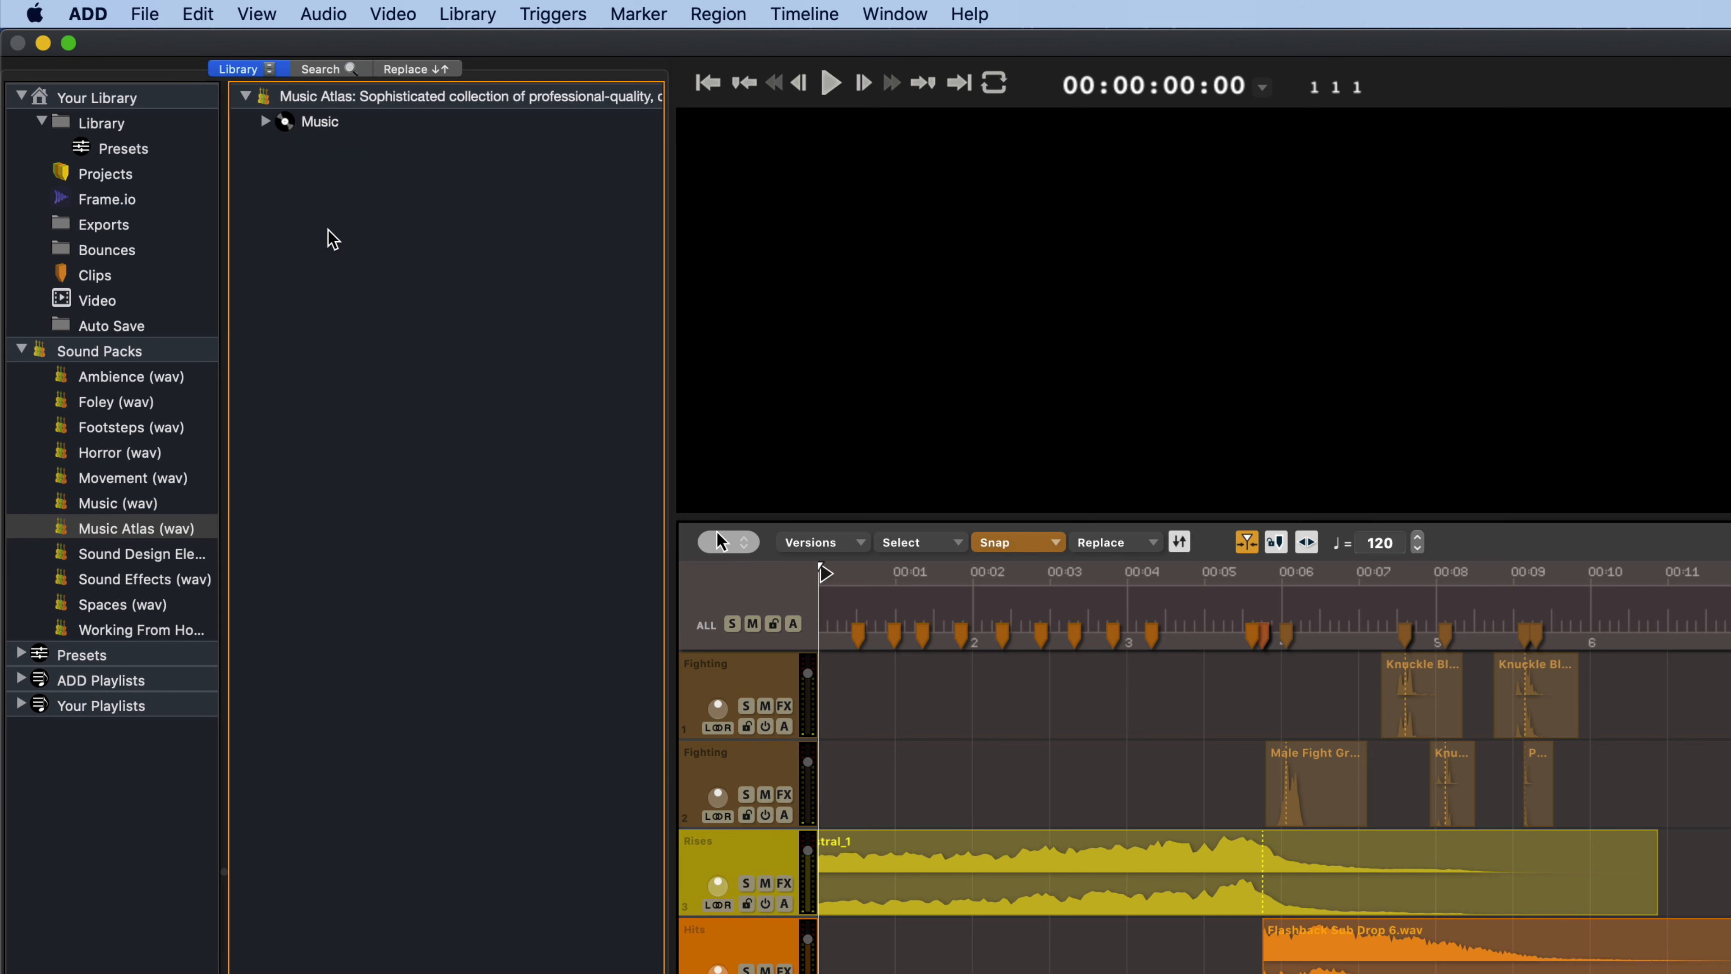
Step: Expand the Music Atlas pack down through Music, Element and Beds to list the Drone sounds
{"action": "left_click", "coordinate": [265, 121]}
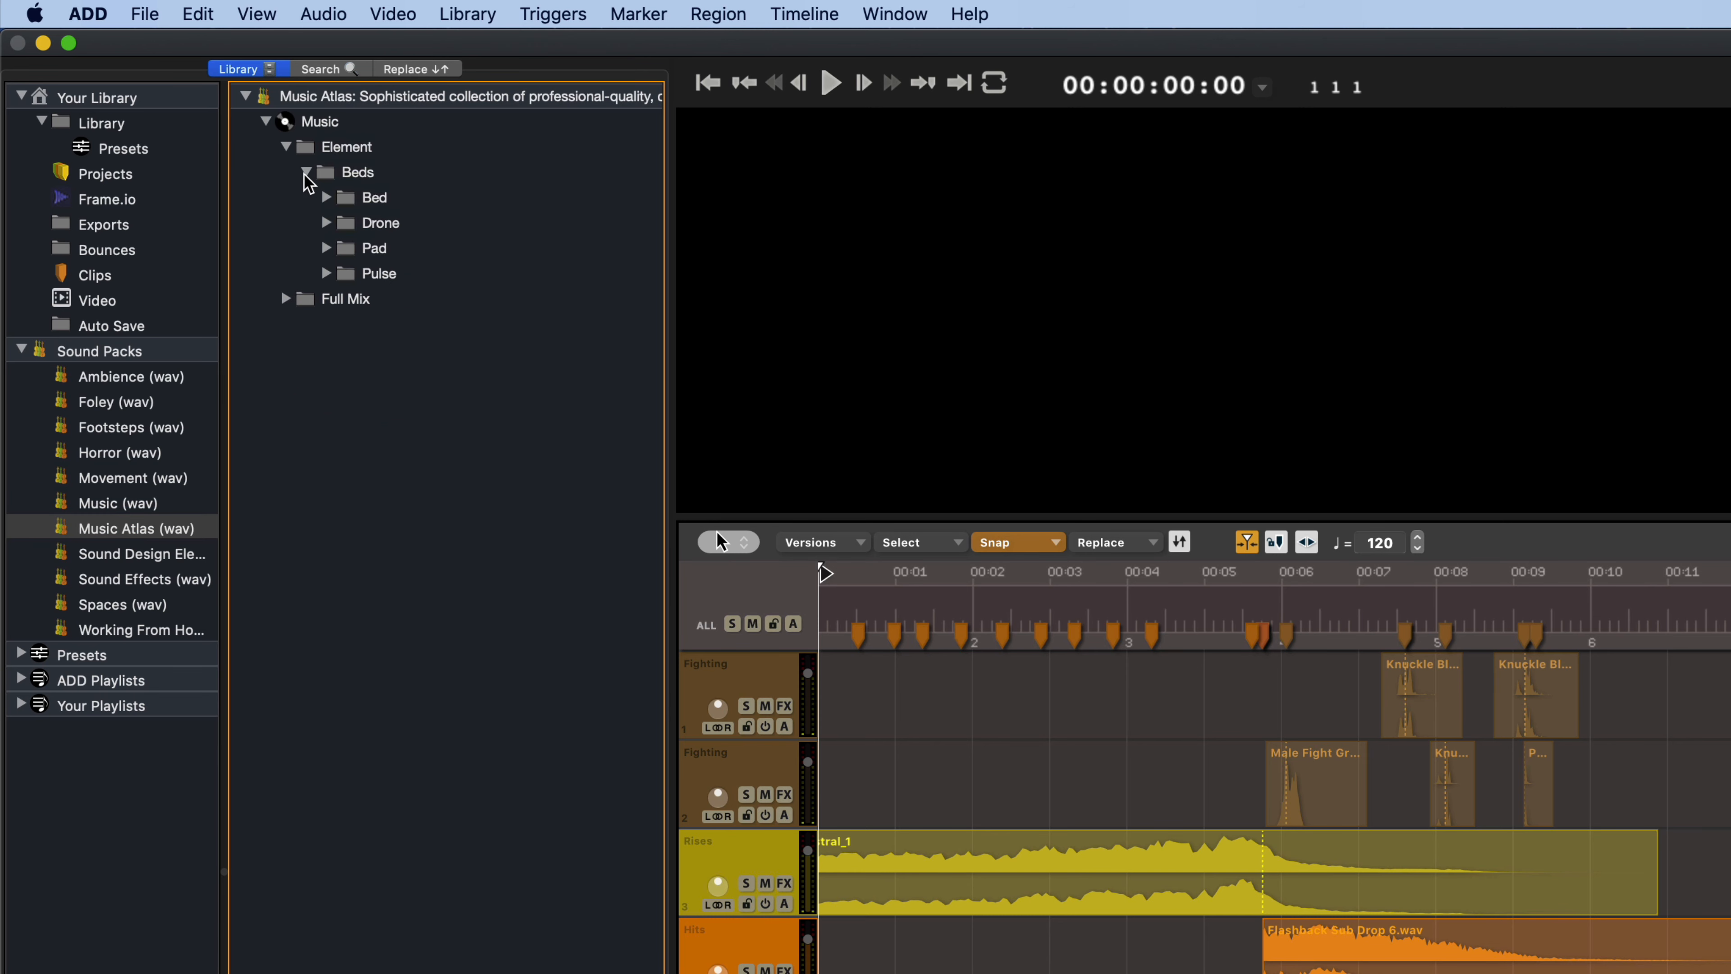
{"action": "left_click", "coordinate": [303, 147]}
{"action": "left_click", "coordinate": [326, 223]}
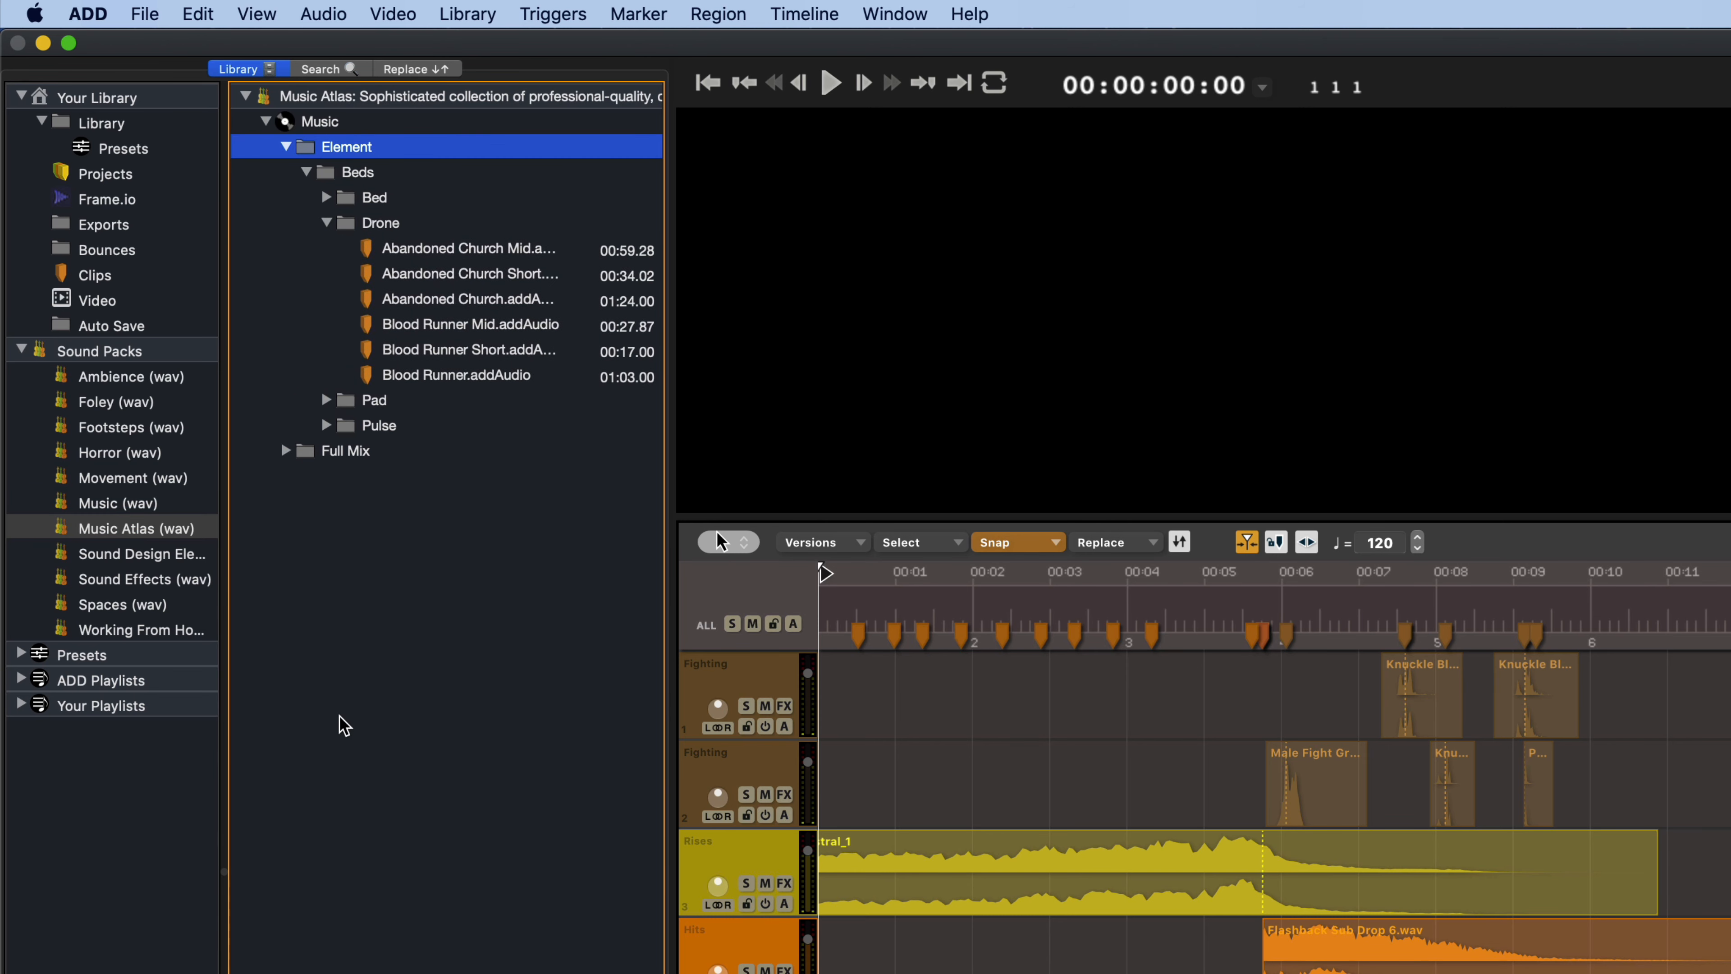
Step: Filter the sound search to the Music category, Full Mix sub category and an intensity of 2
{"action": "left_click", "coordinate": [321, 69]}
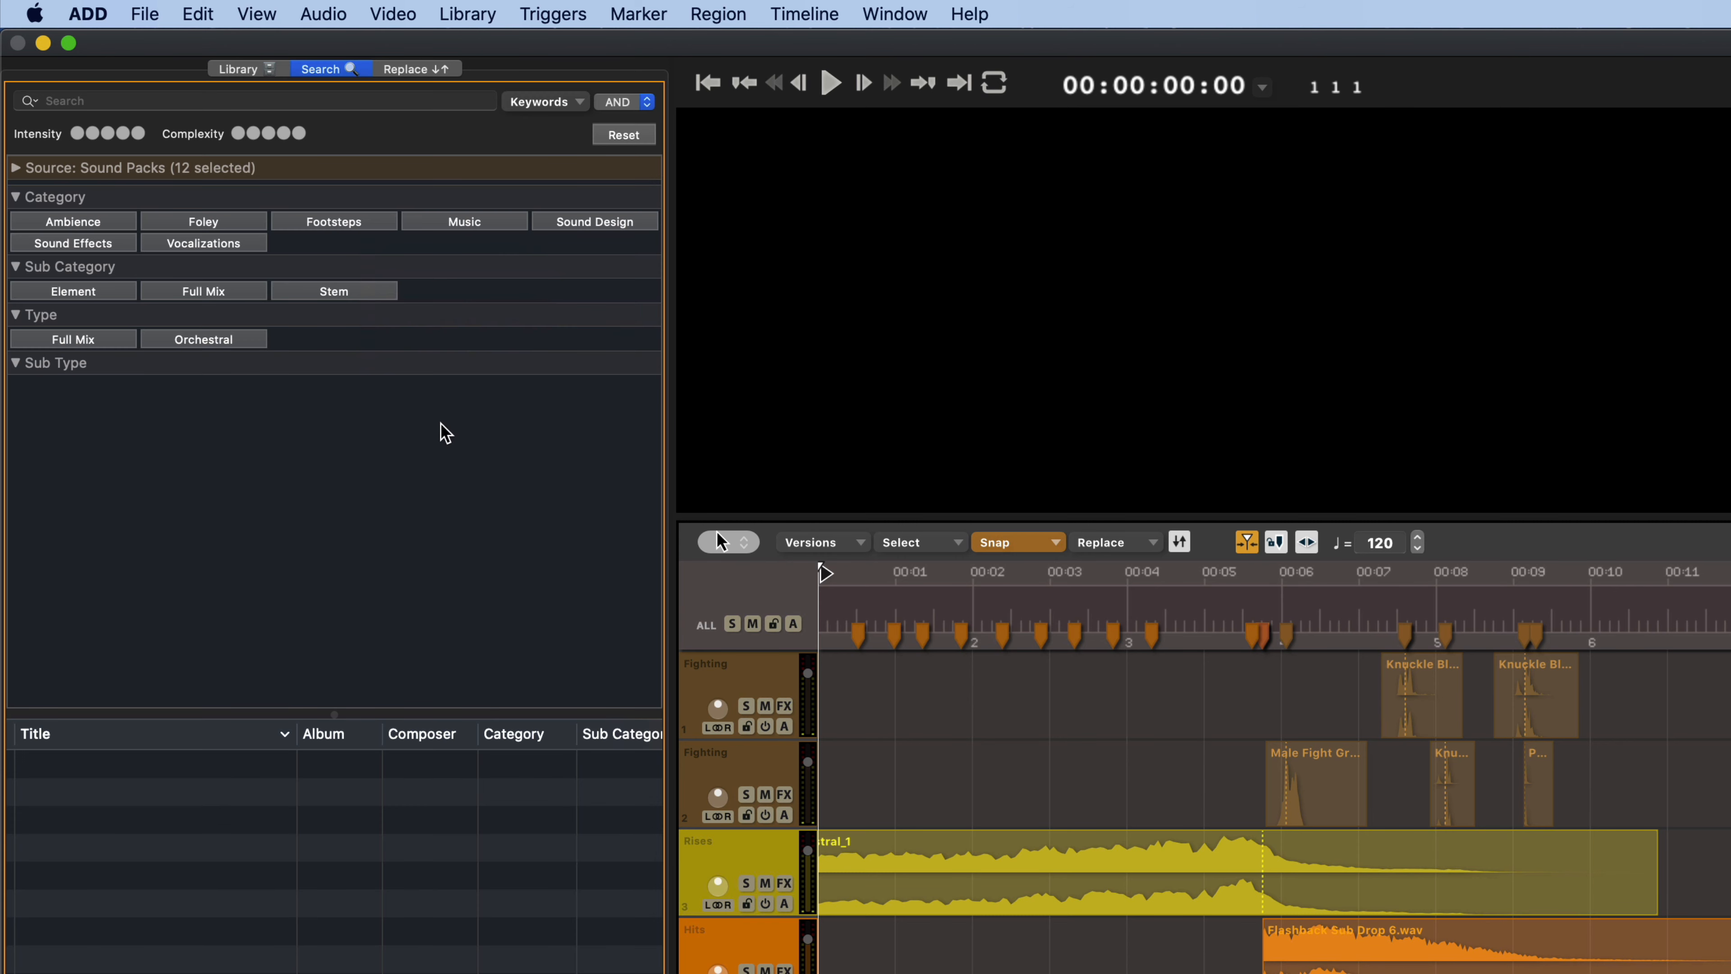
{"action": "left_click", "coordinate": [460, 222]}
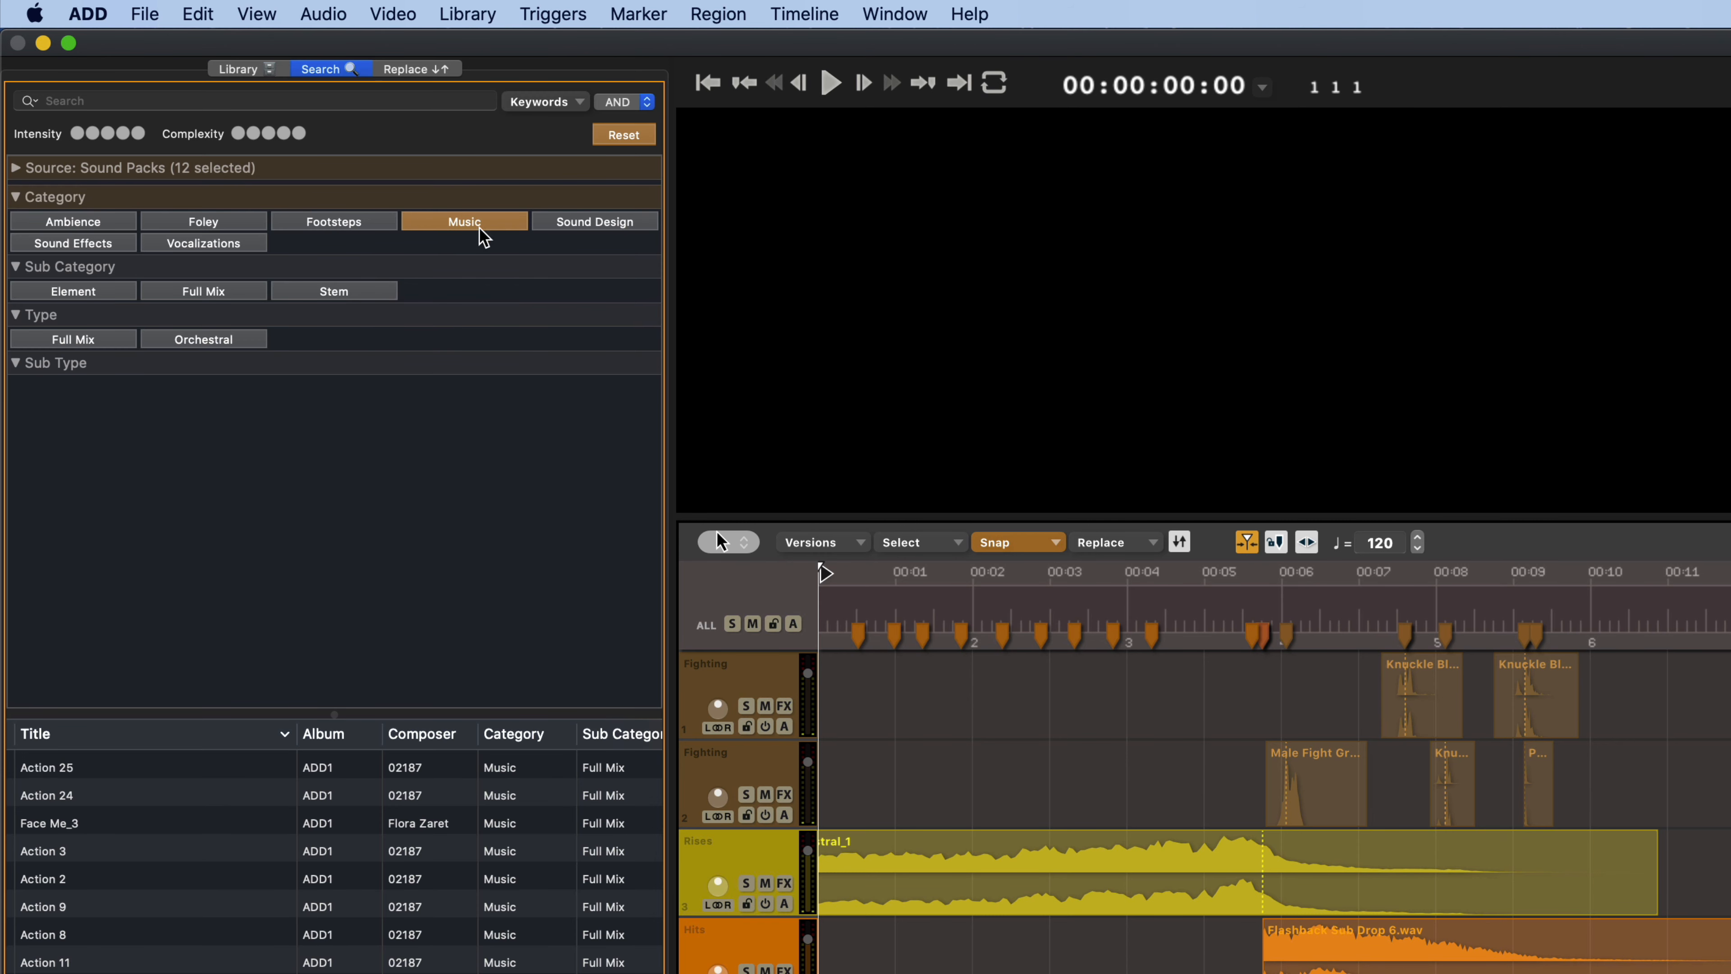
{"action": "left_click", "coordinate": [184, 290]}
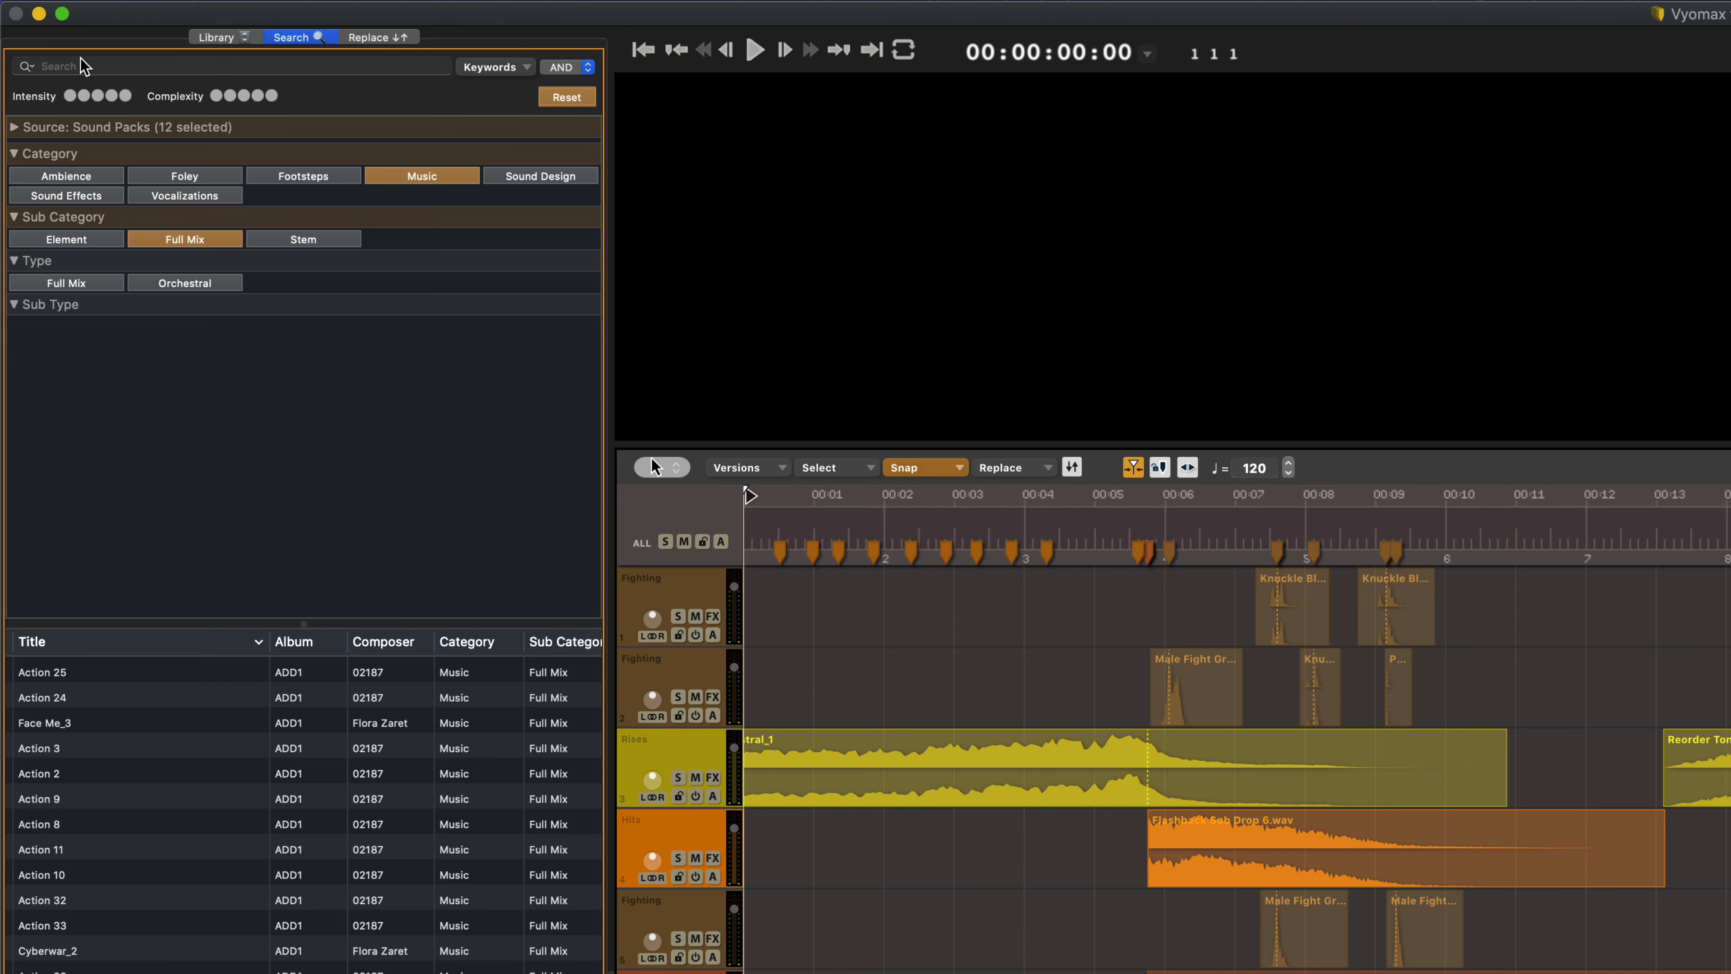
{"action": "left_click", "coordinate": [83, 96]}
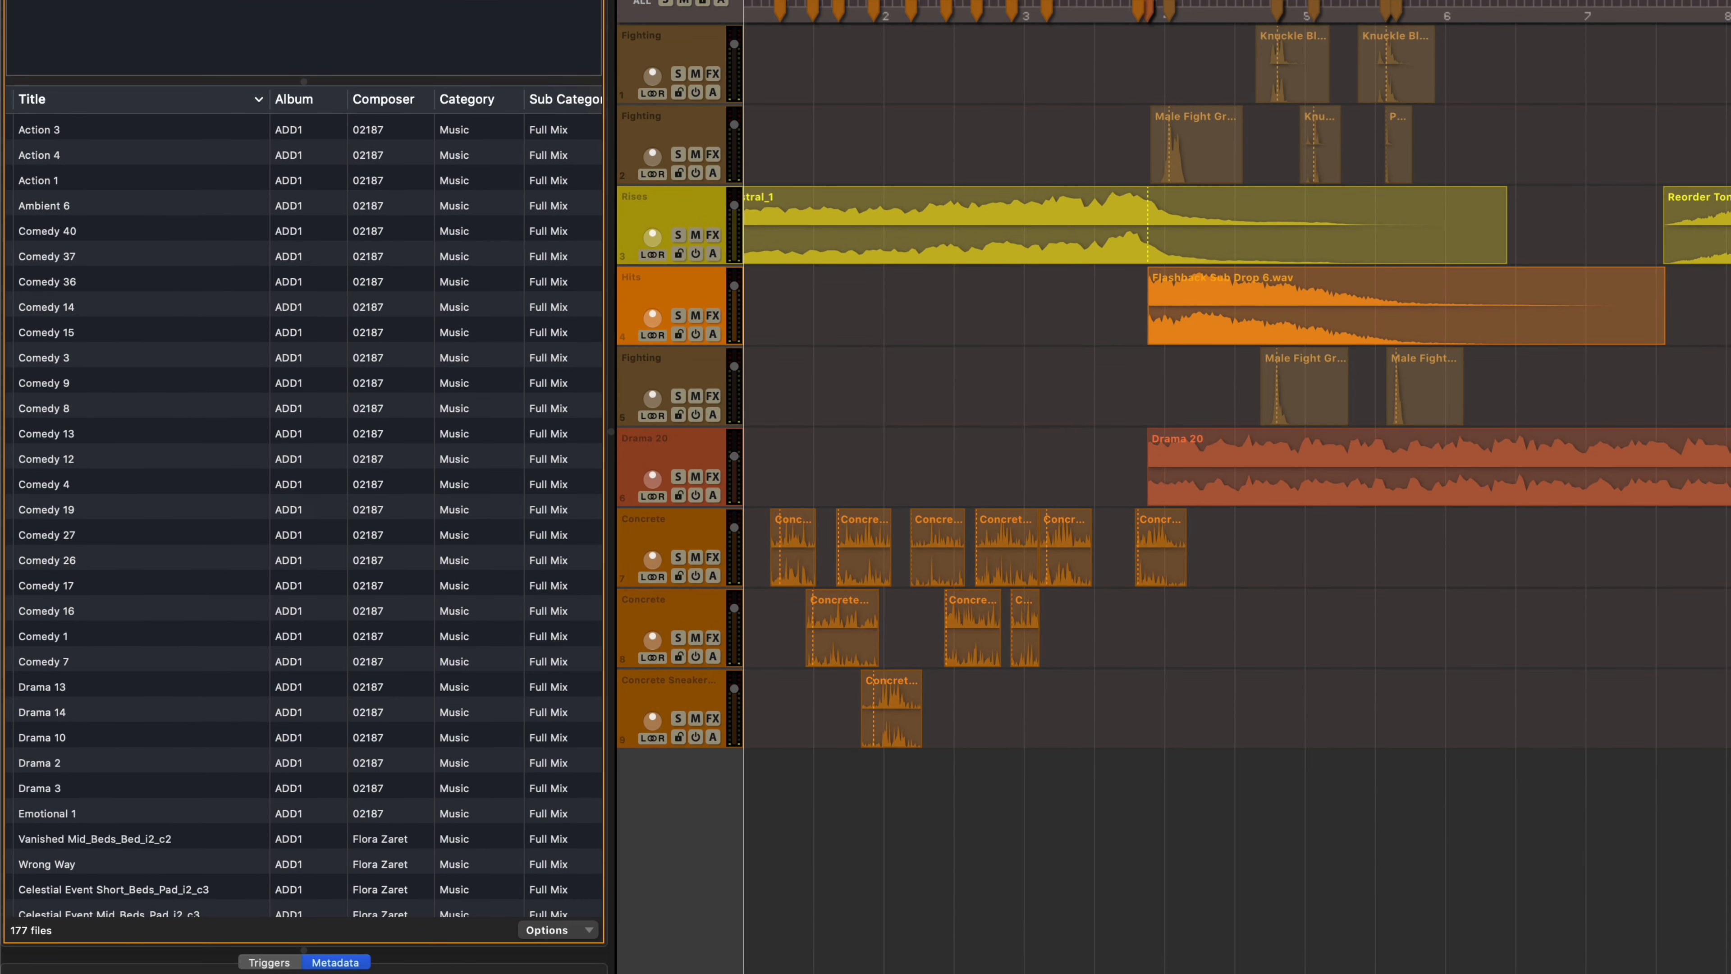
Step: Audition the Action 4 and Action 1 tracks in the search results
{"action": "scroll", "coordinate": [1238, 478], "scroll_direction": "right", "scroll_amount": 1}
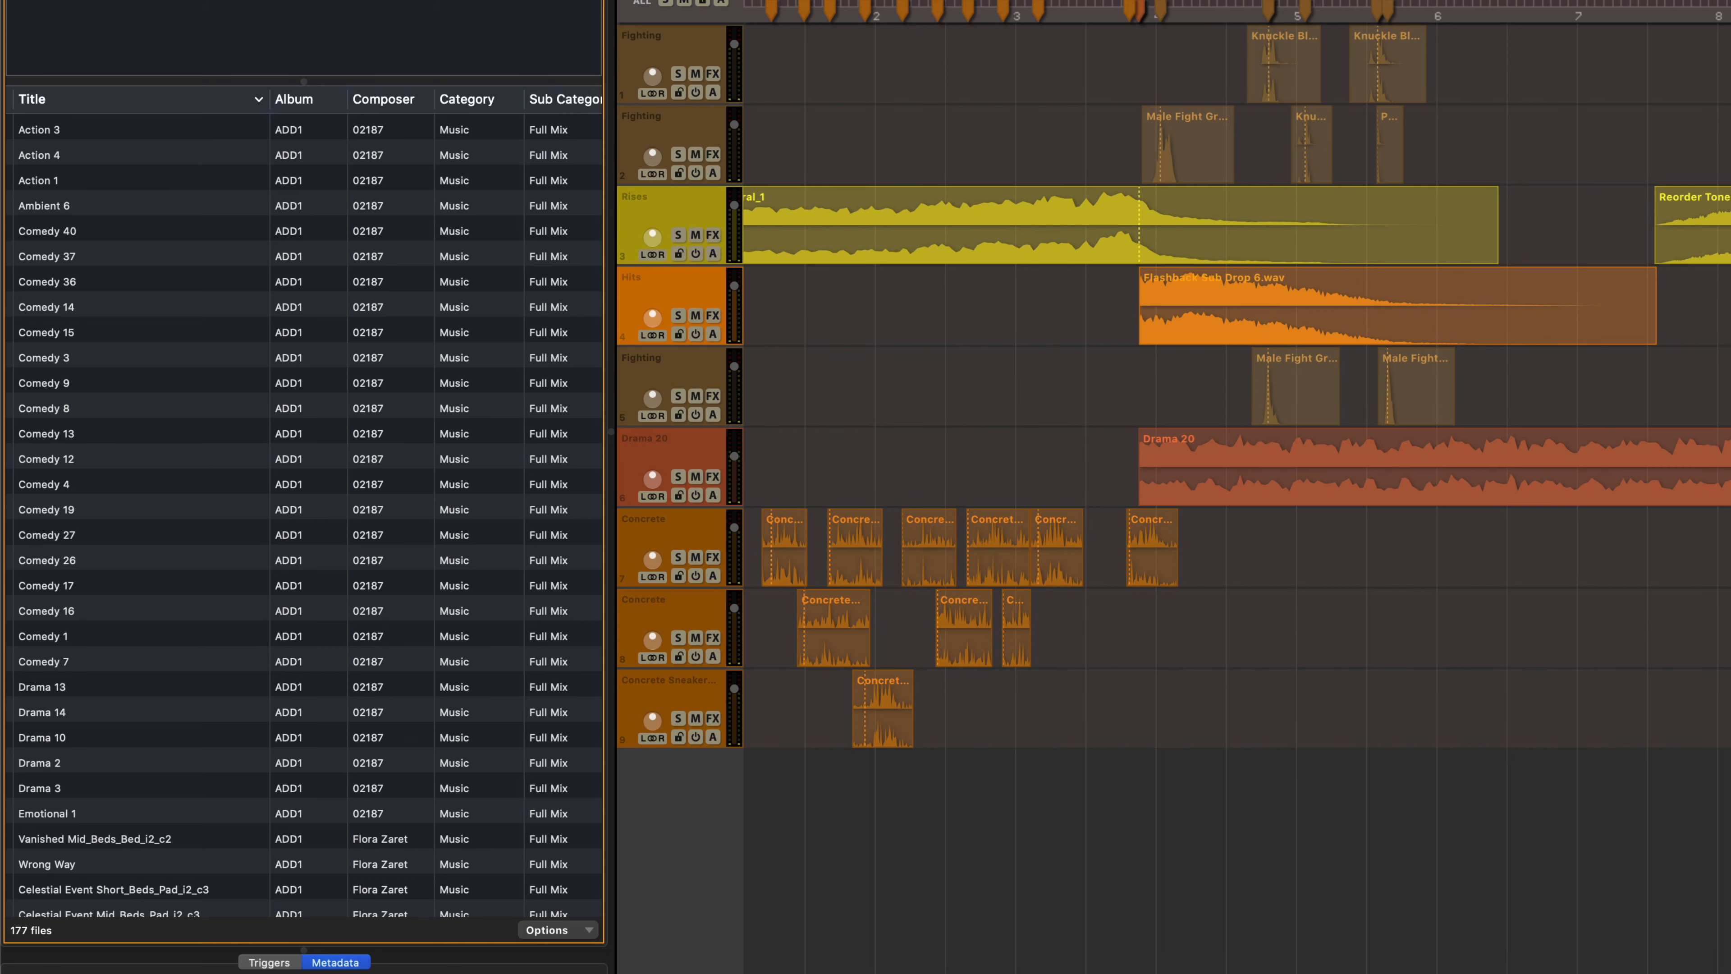
{"action": "left_click", "coordinate": [194, 162]}
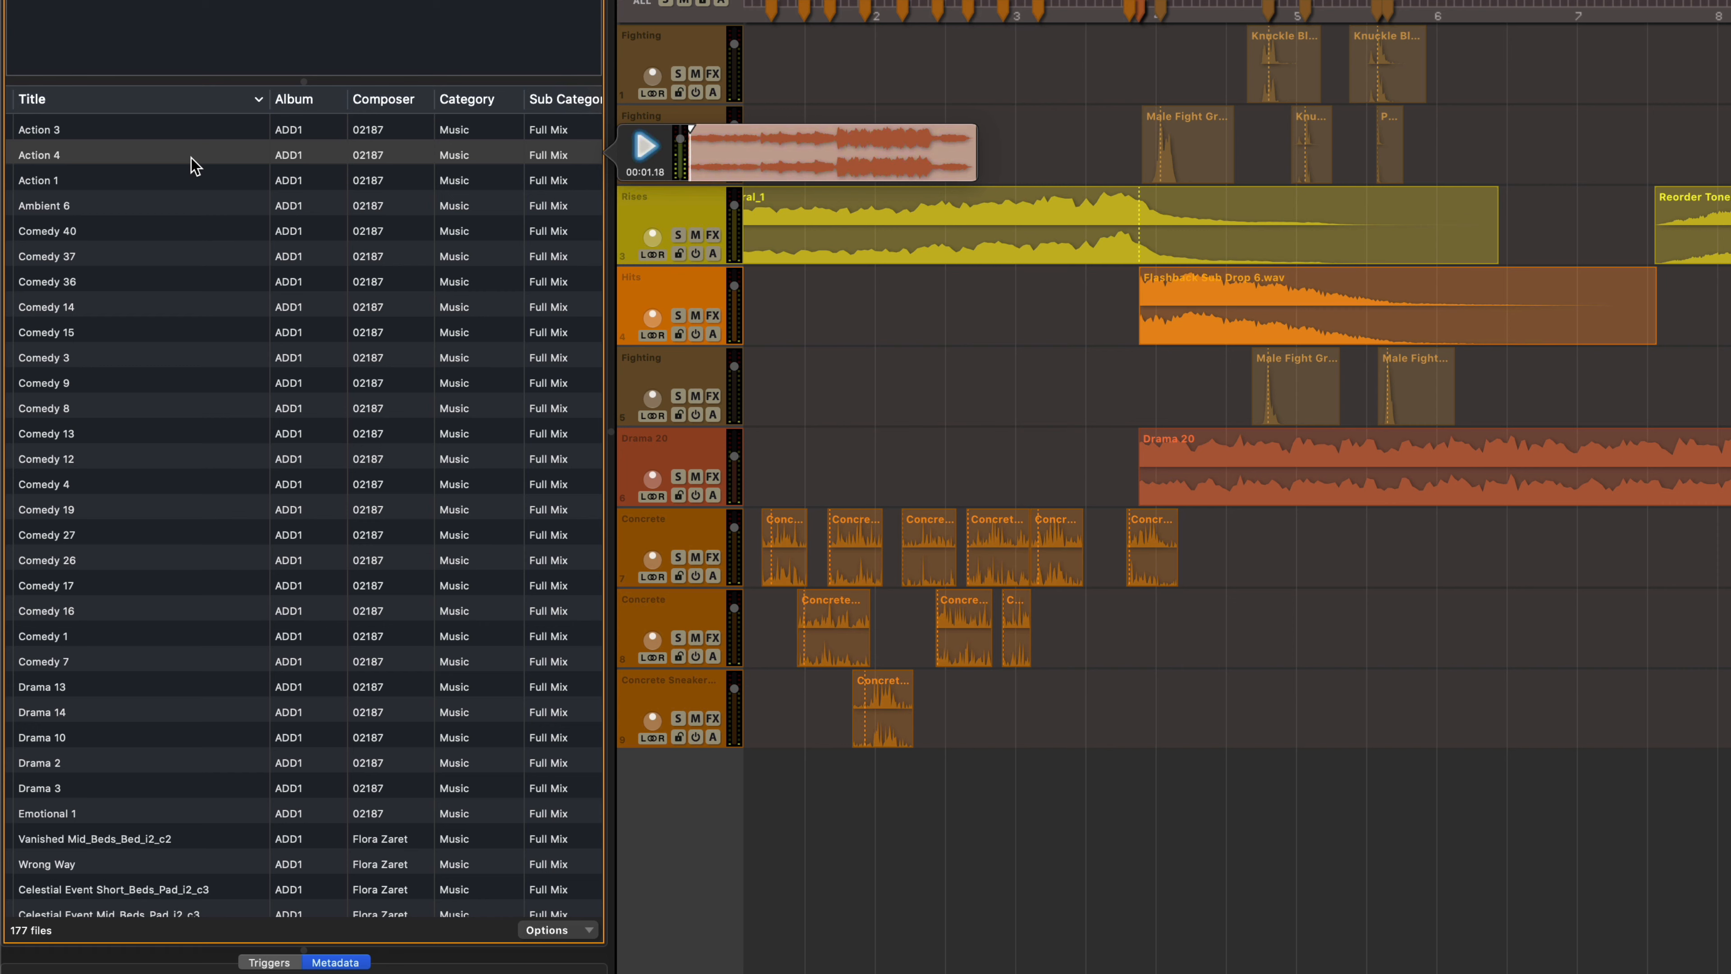
{"action": "left_click", "coordinate": [167, 179]}
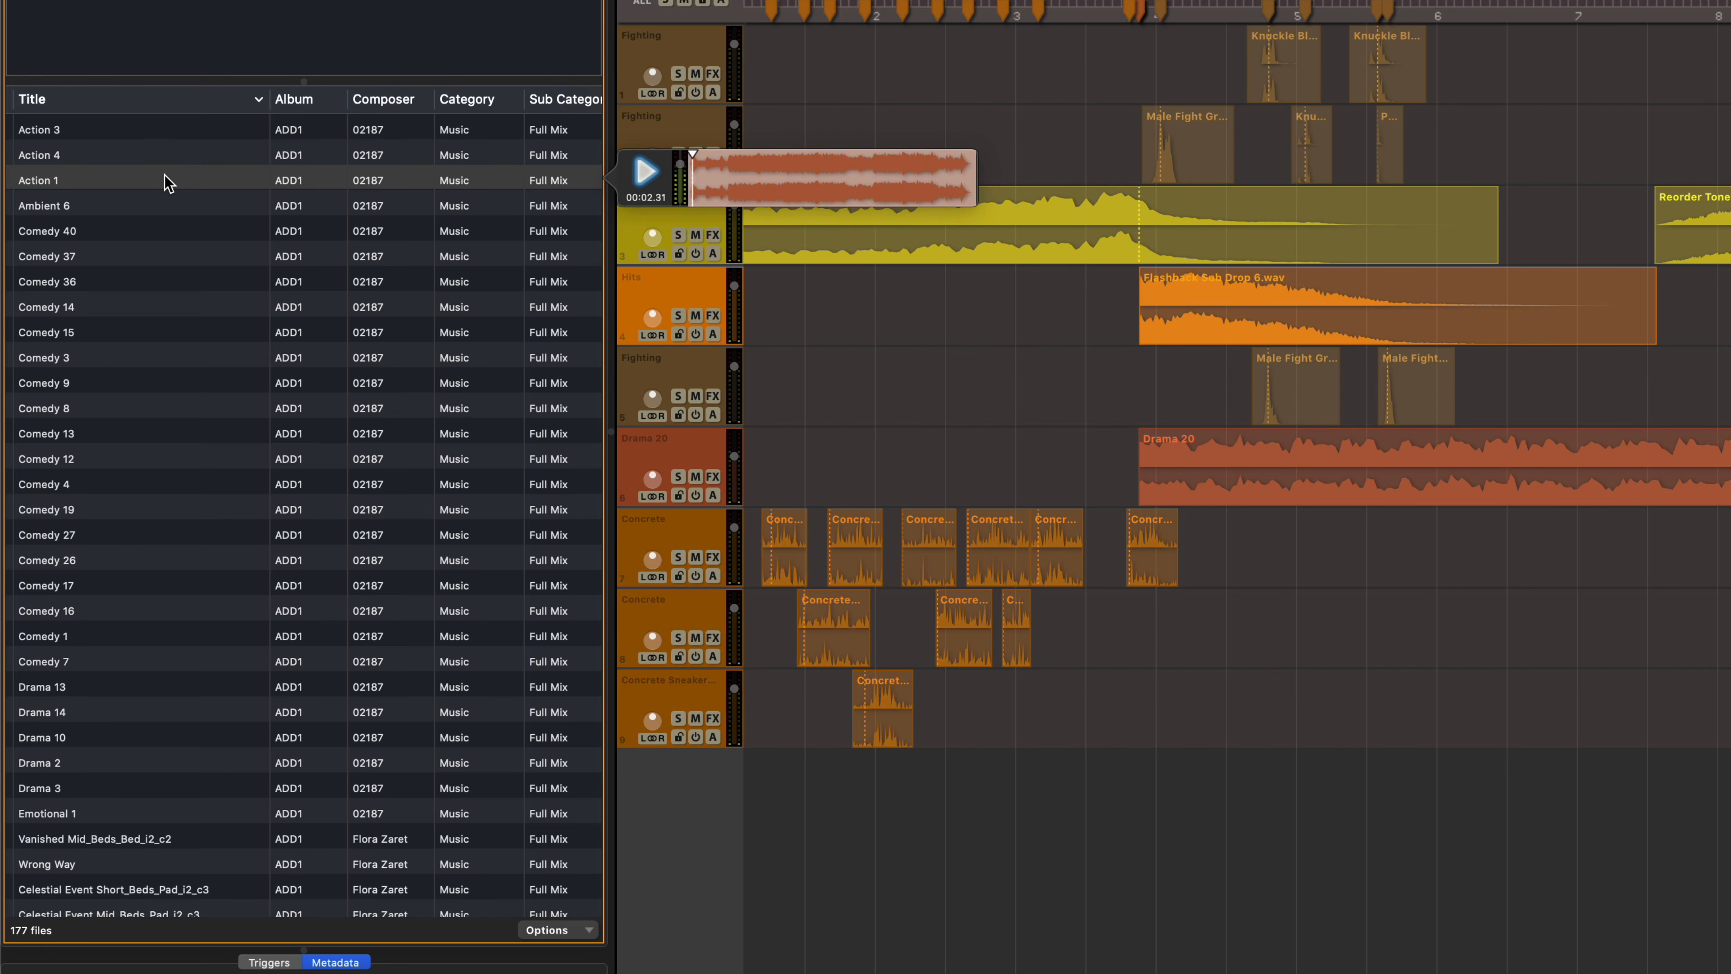
{"action": "key", "text": "space"}
Step: Add the Action 1 music track at the start of the timeline and play it back
{"action": "left_click", "coordinate": [168, 181]}
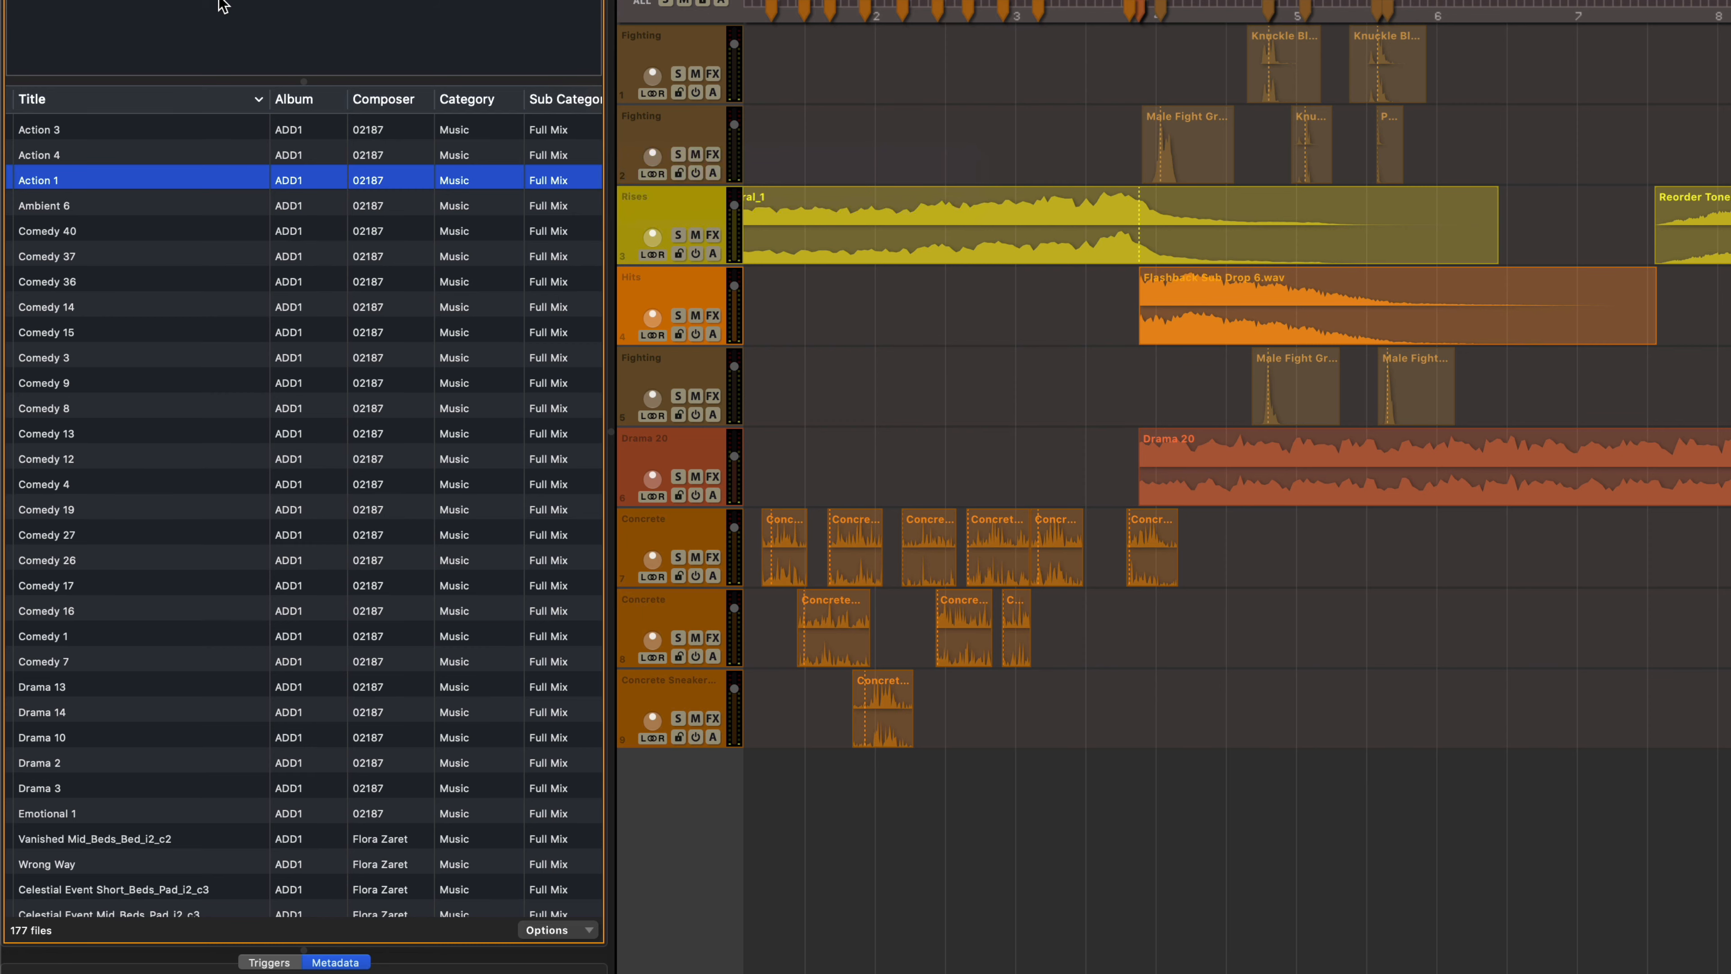
{"action": "key", "text": "Return"}
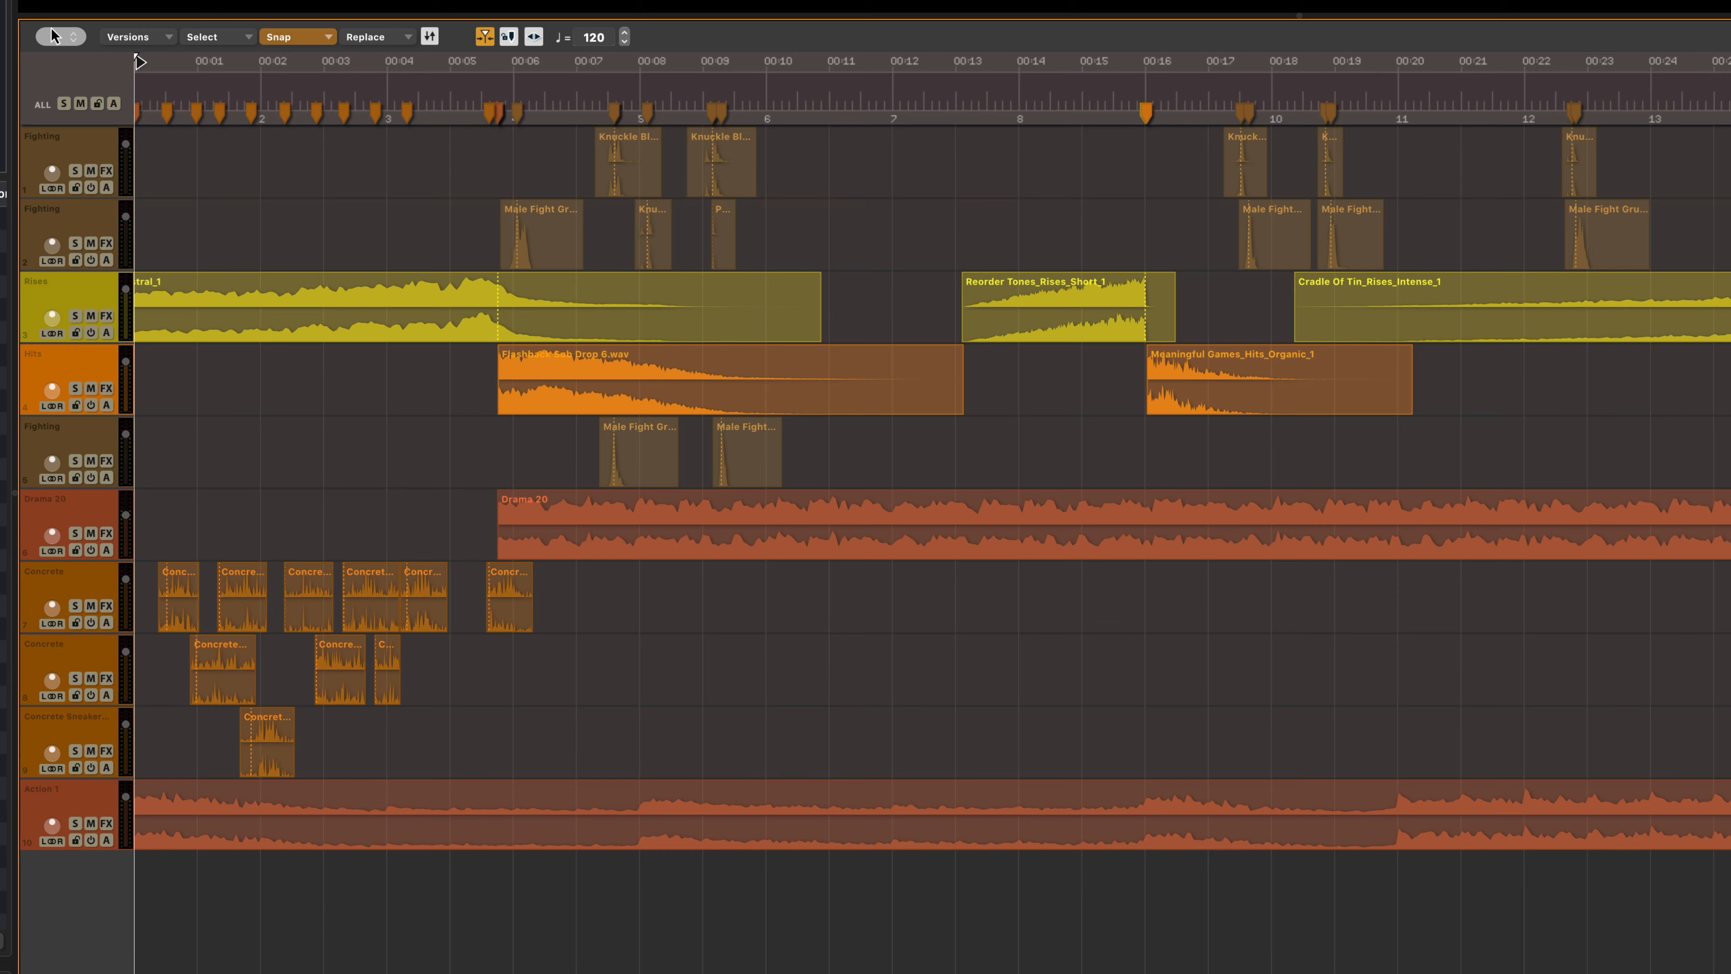
{"action": "key", "text": "space"}
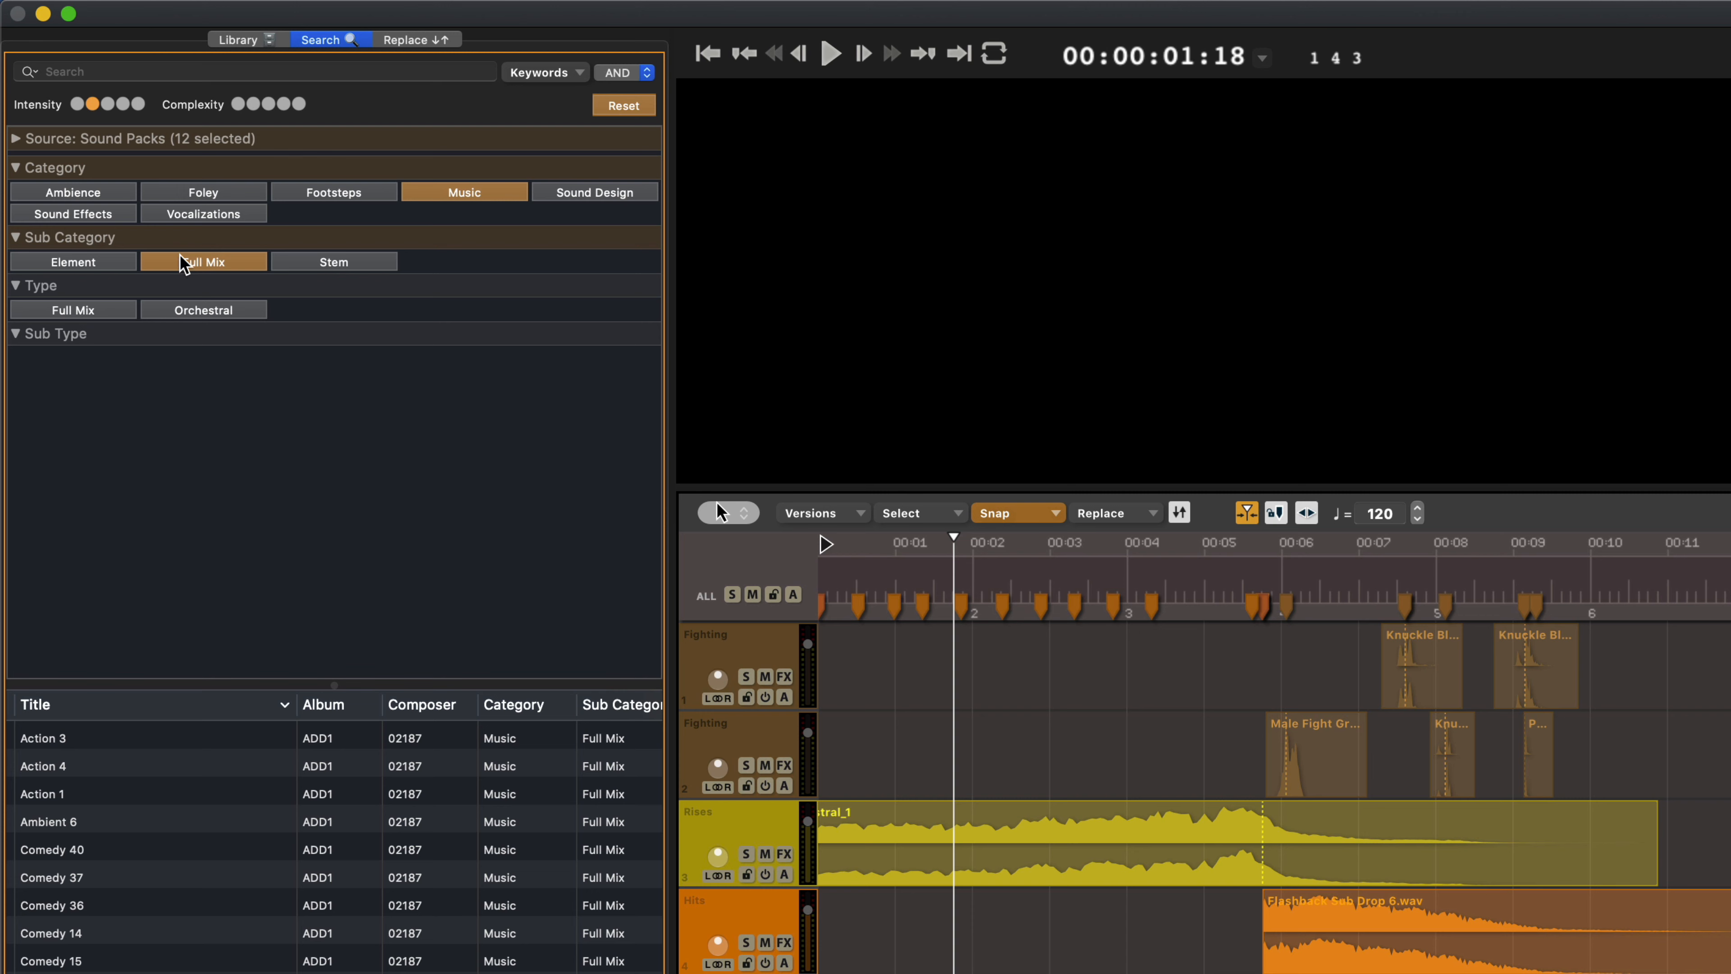
Step: Reset the search filters and search for Sound Effects, Element, Water, Bubbles
{"action": "left_click", "coordinate": [625, 106]}
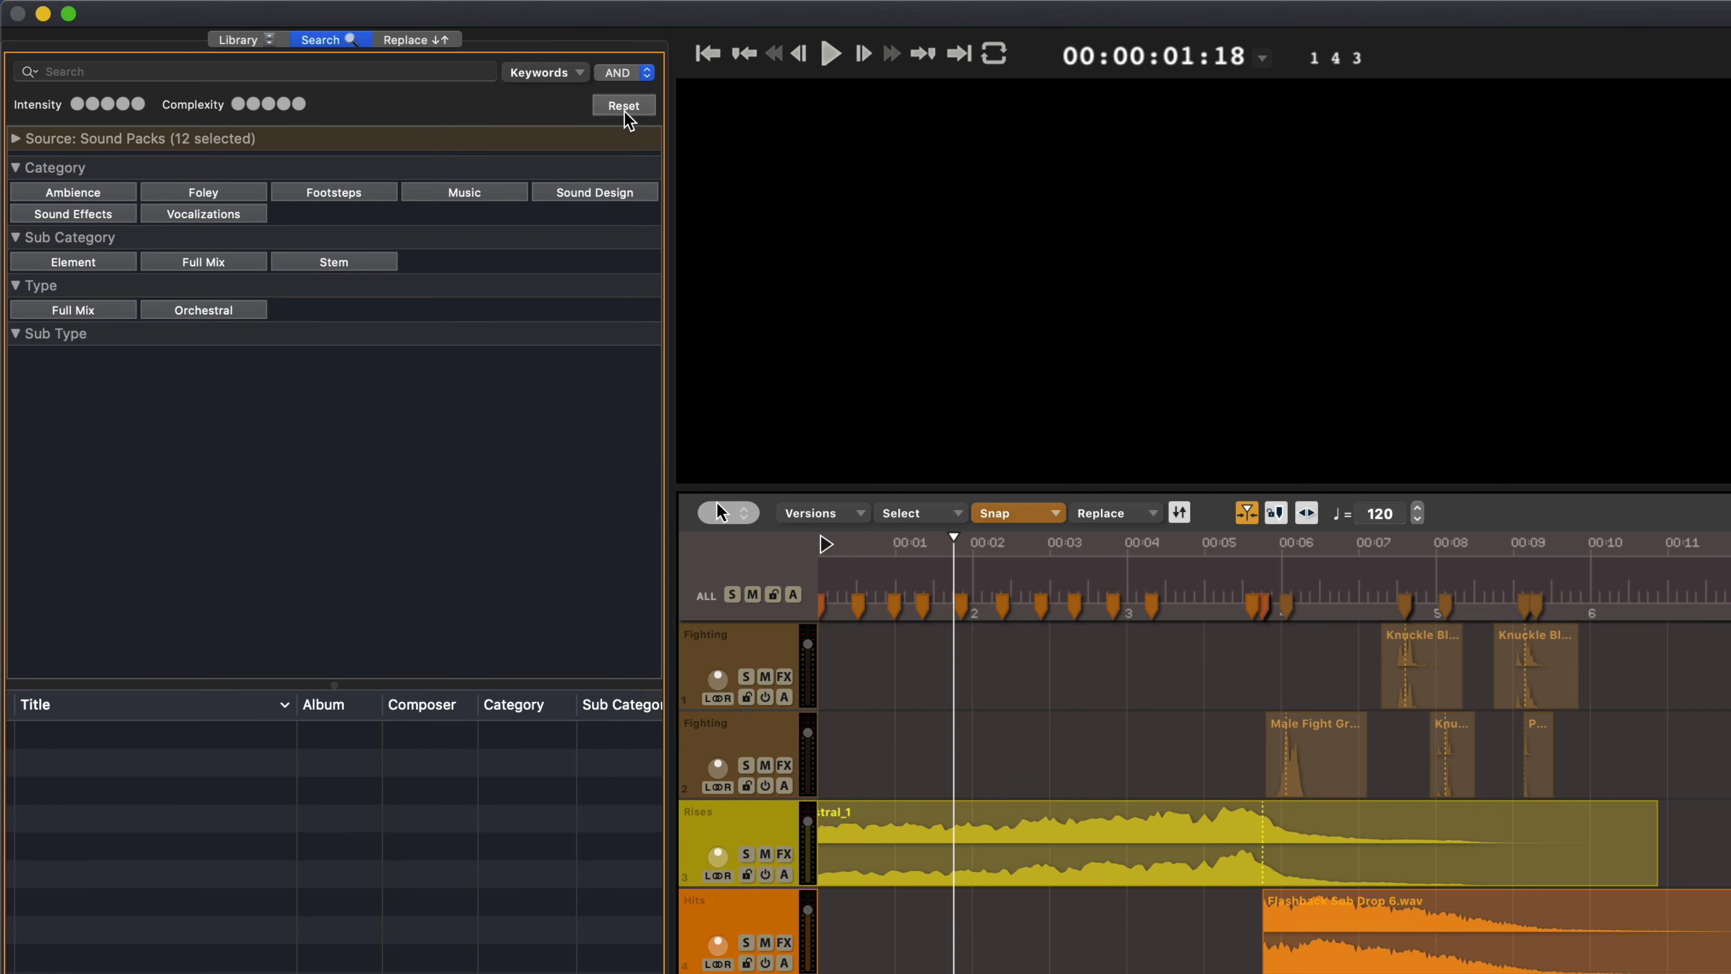
{"action": "left_click", "coordinate": [77, 216]}
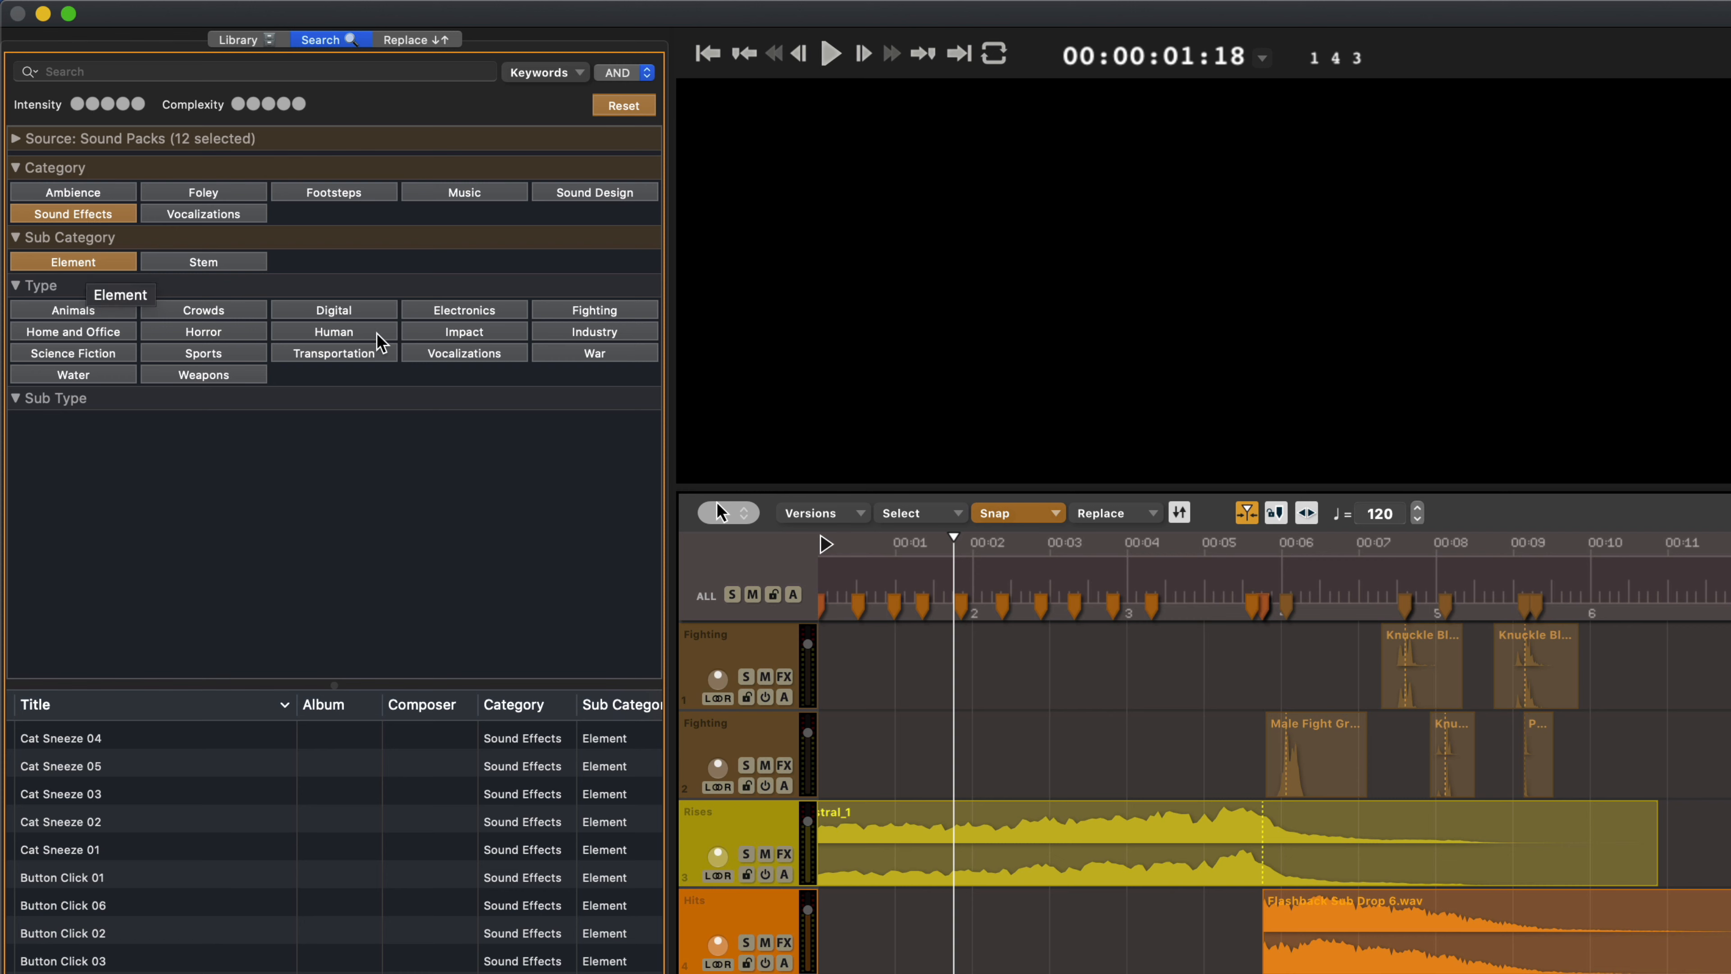
{"action": "left_click", "coordinate": [84, 375]}
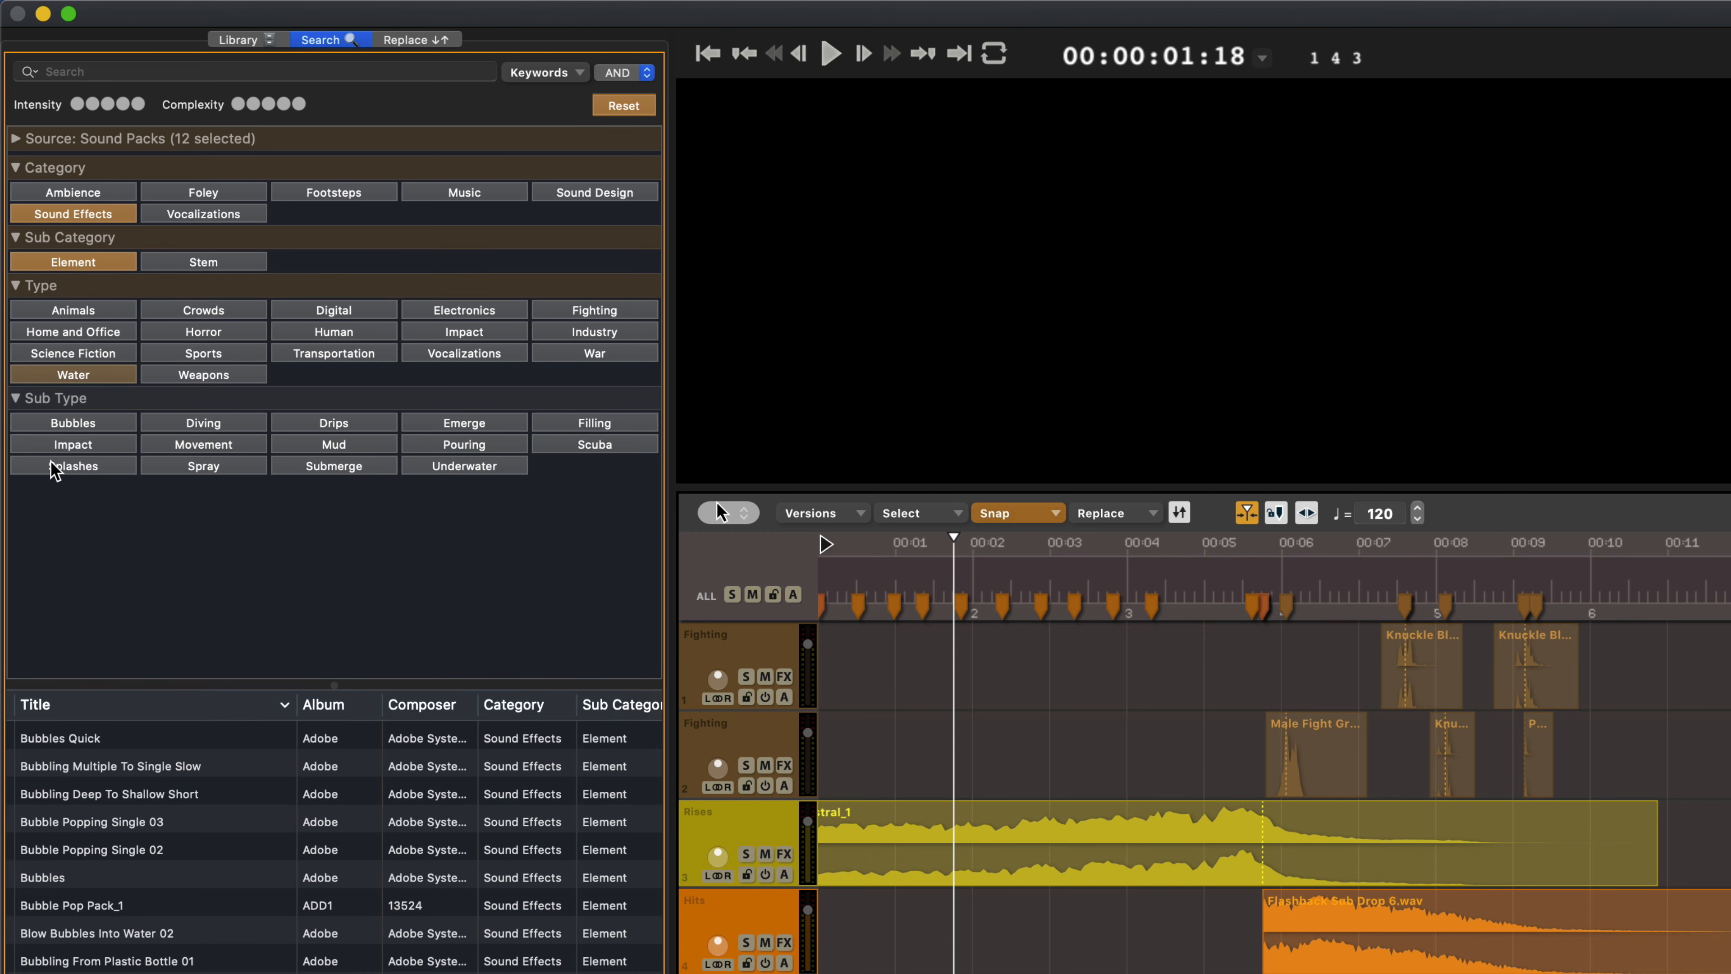
{"action": "left_click", "coordinate": [79, 426]}
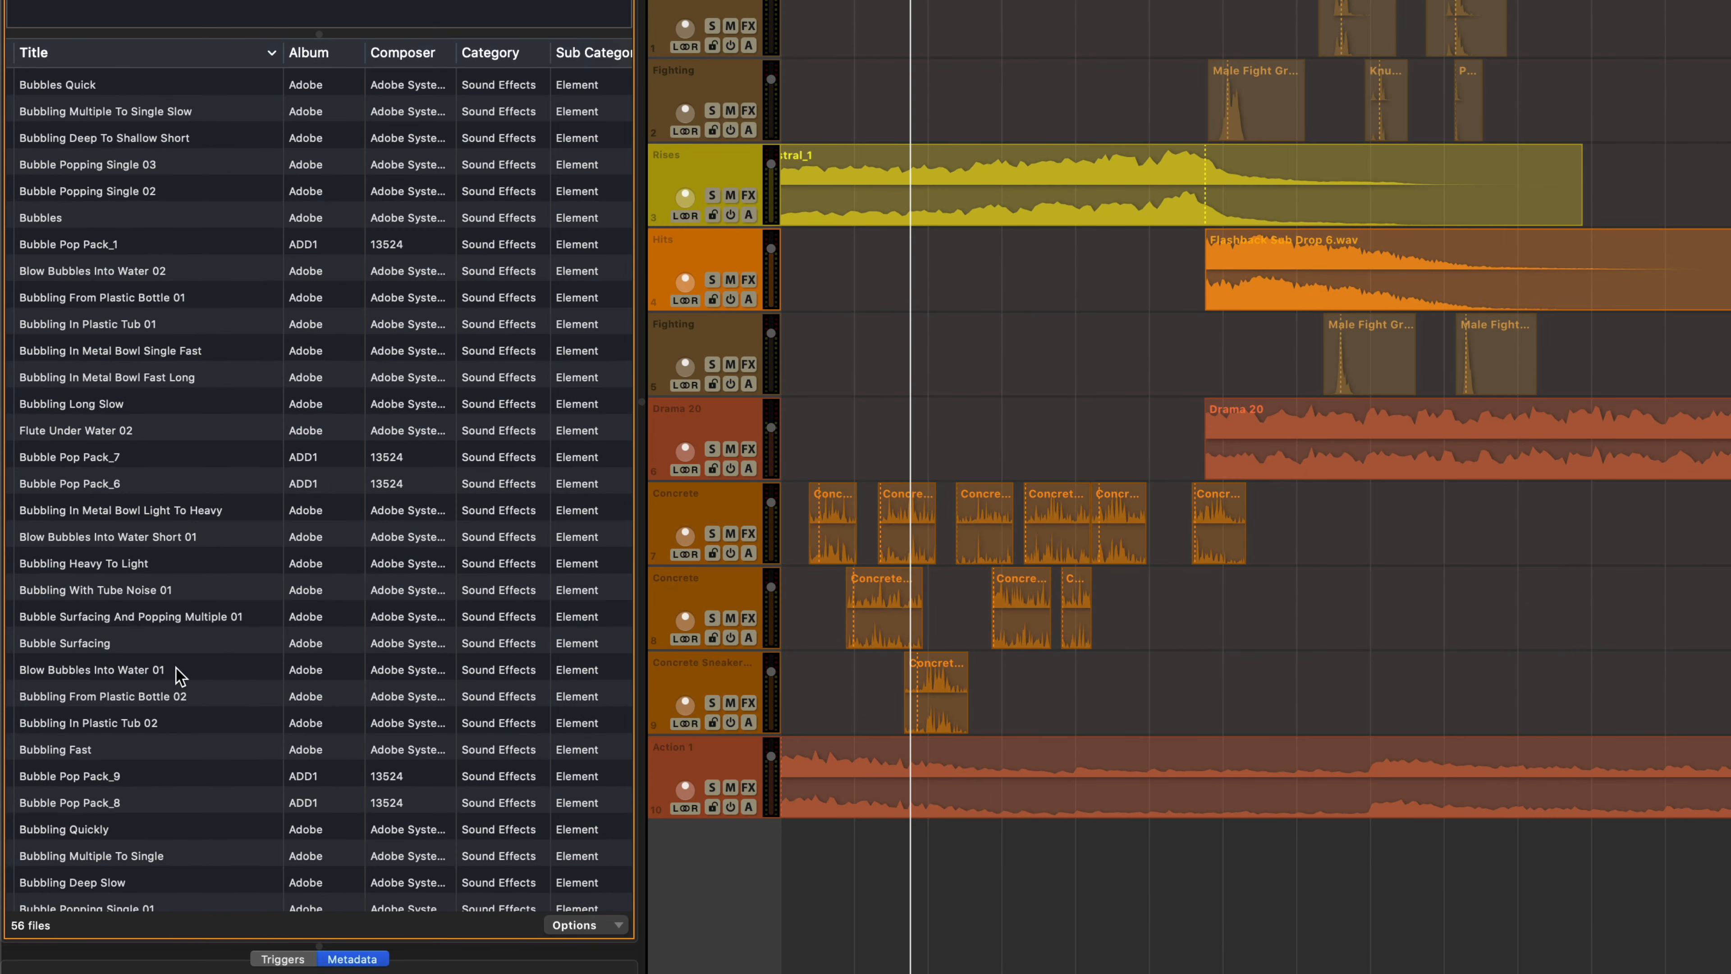
Step: Review the list of water bubble sounds and narrow the results with the intensity rating filter
{"action": "scroll", "coordinate": [208, 474], "scroll_direction": "down", "scroll_amount": 10}
{"action": "scroll", "coordinate": [209, 478], "scroll_direction": "left", "scroll_amount": 1}
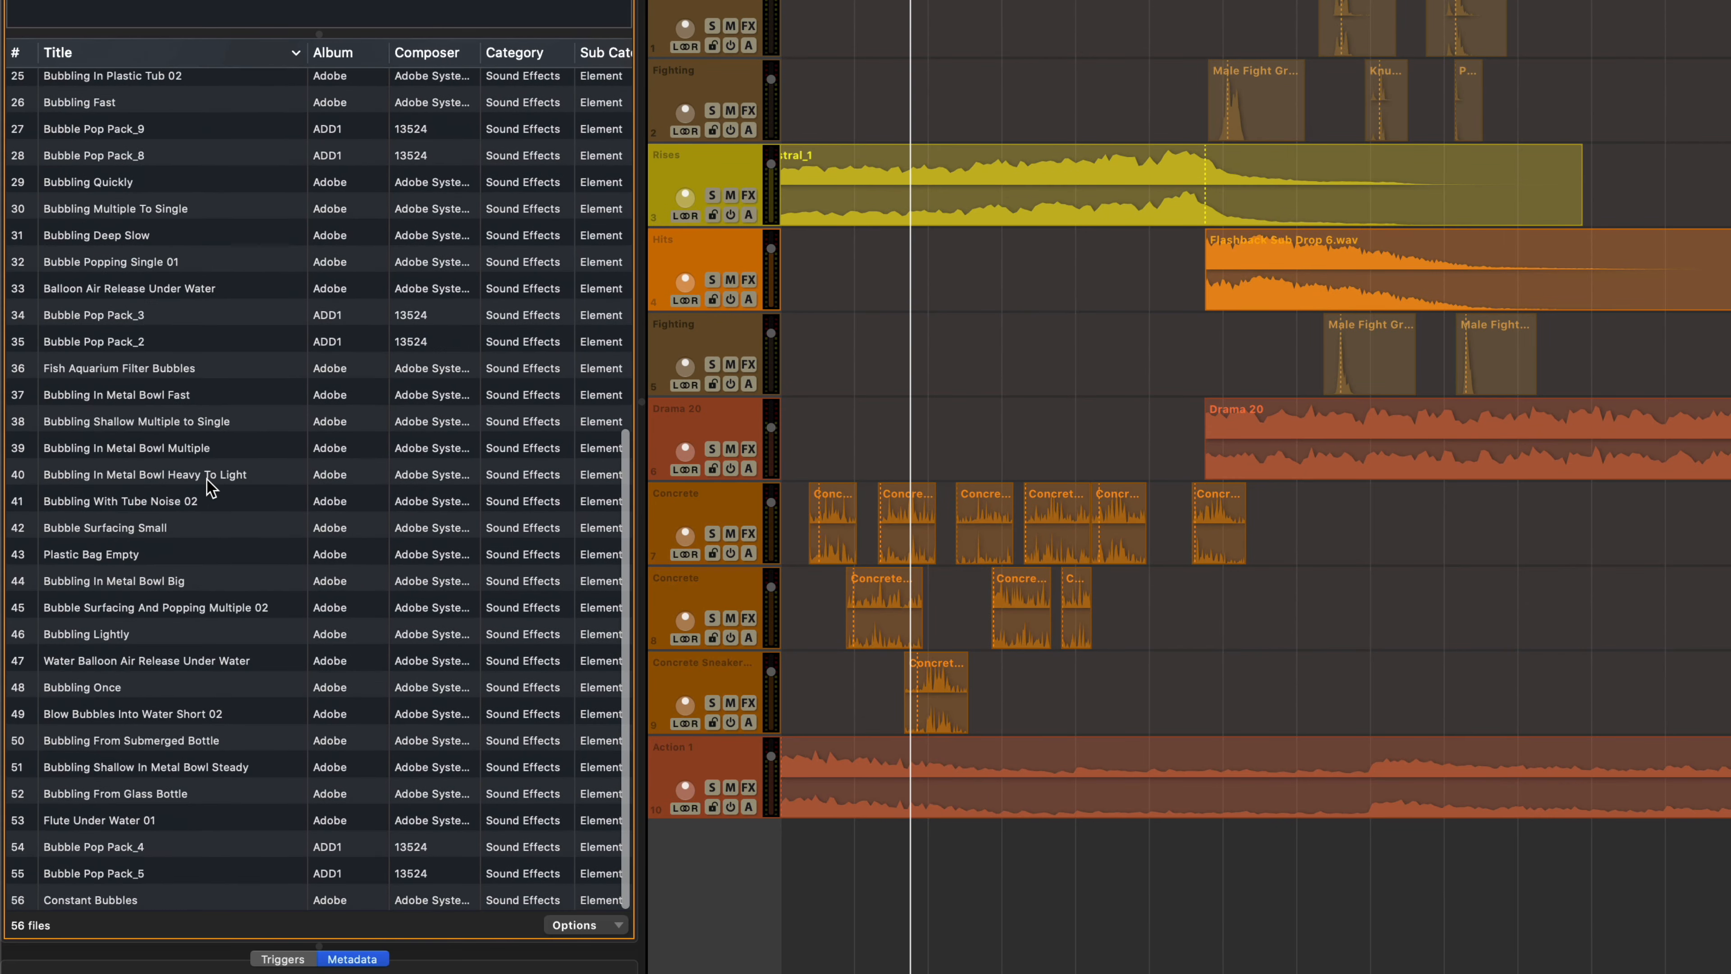
{"action": "scroll", "coordinate": [208, 486], "scroll_direction": "down", "scroll_amount": 5}
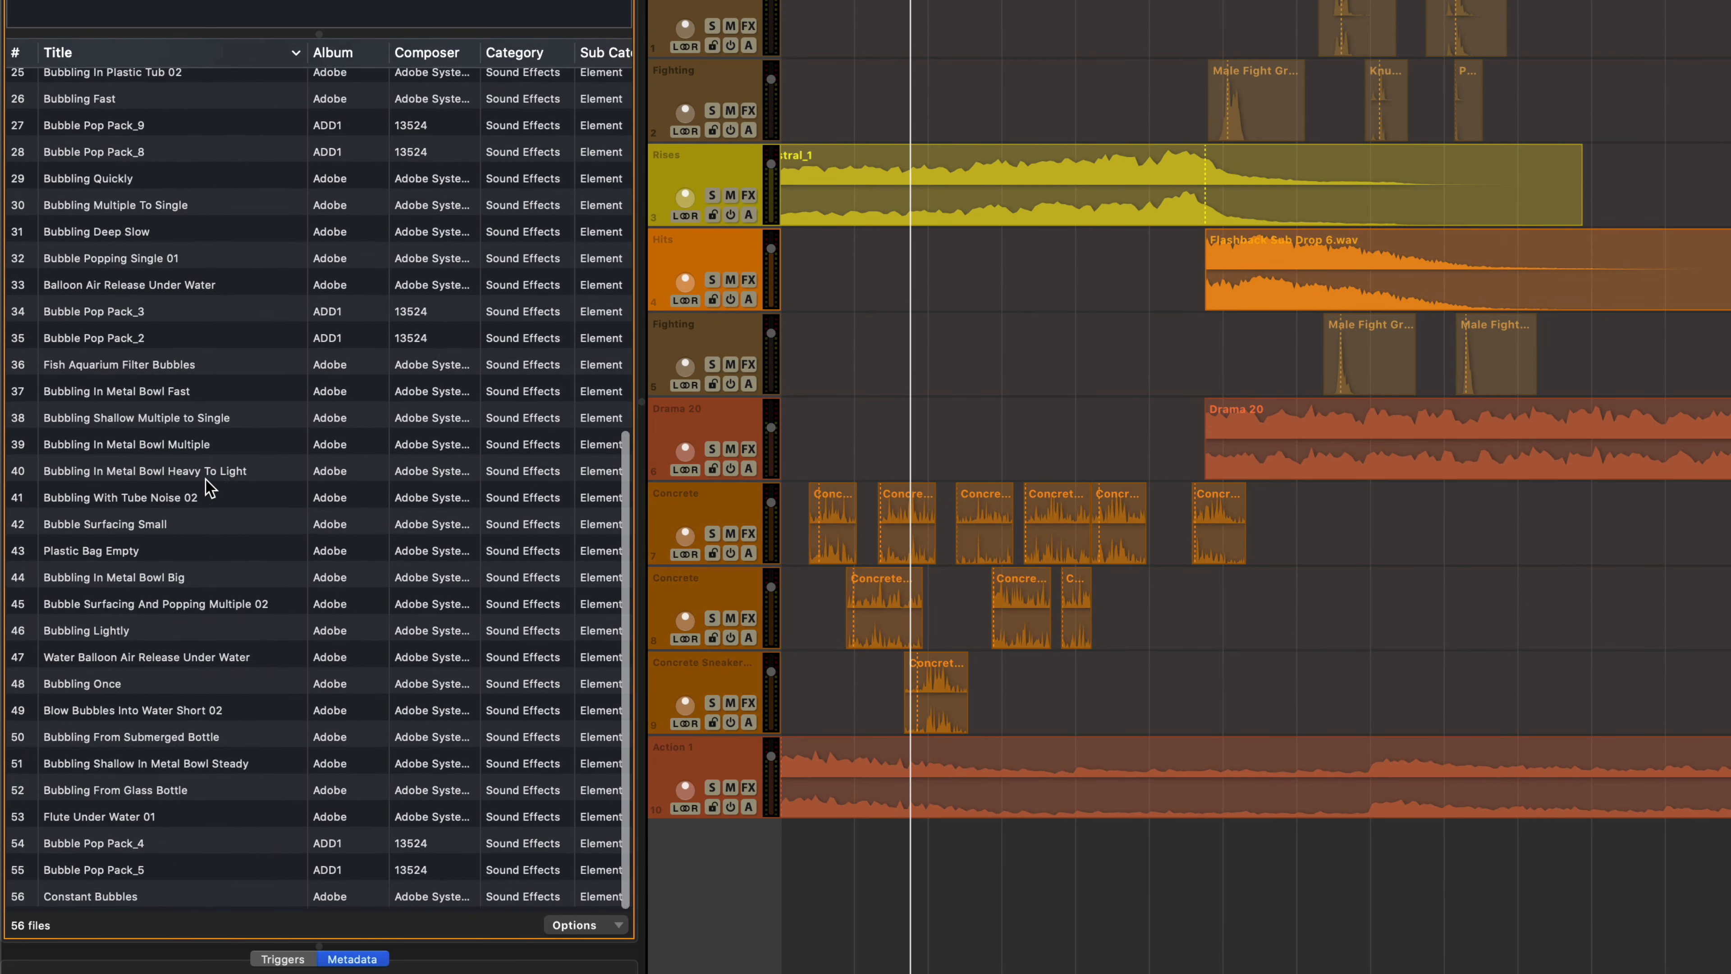
{"action": "scroll", "coordinate": [206, 479], "scroll_direction": "up", "scroll_amount": 1}
{"action": "scroll", "coordinate": [206, 479], "scroll_direction": "down", "scroll_amount": 1}
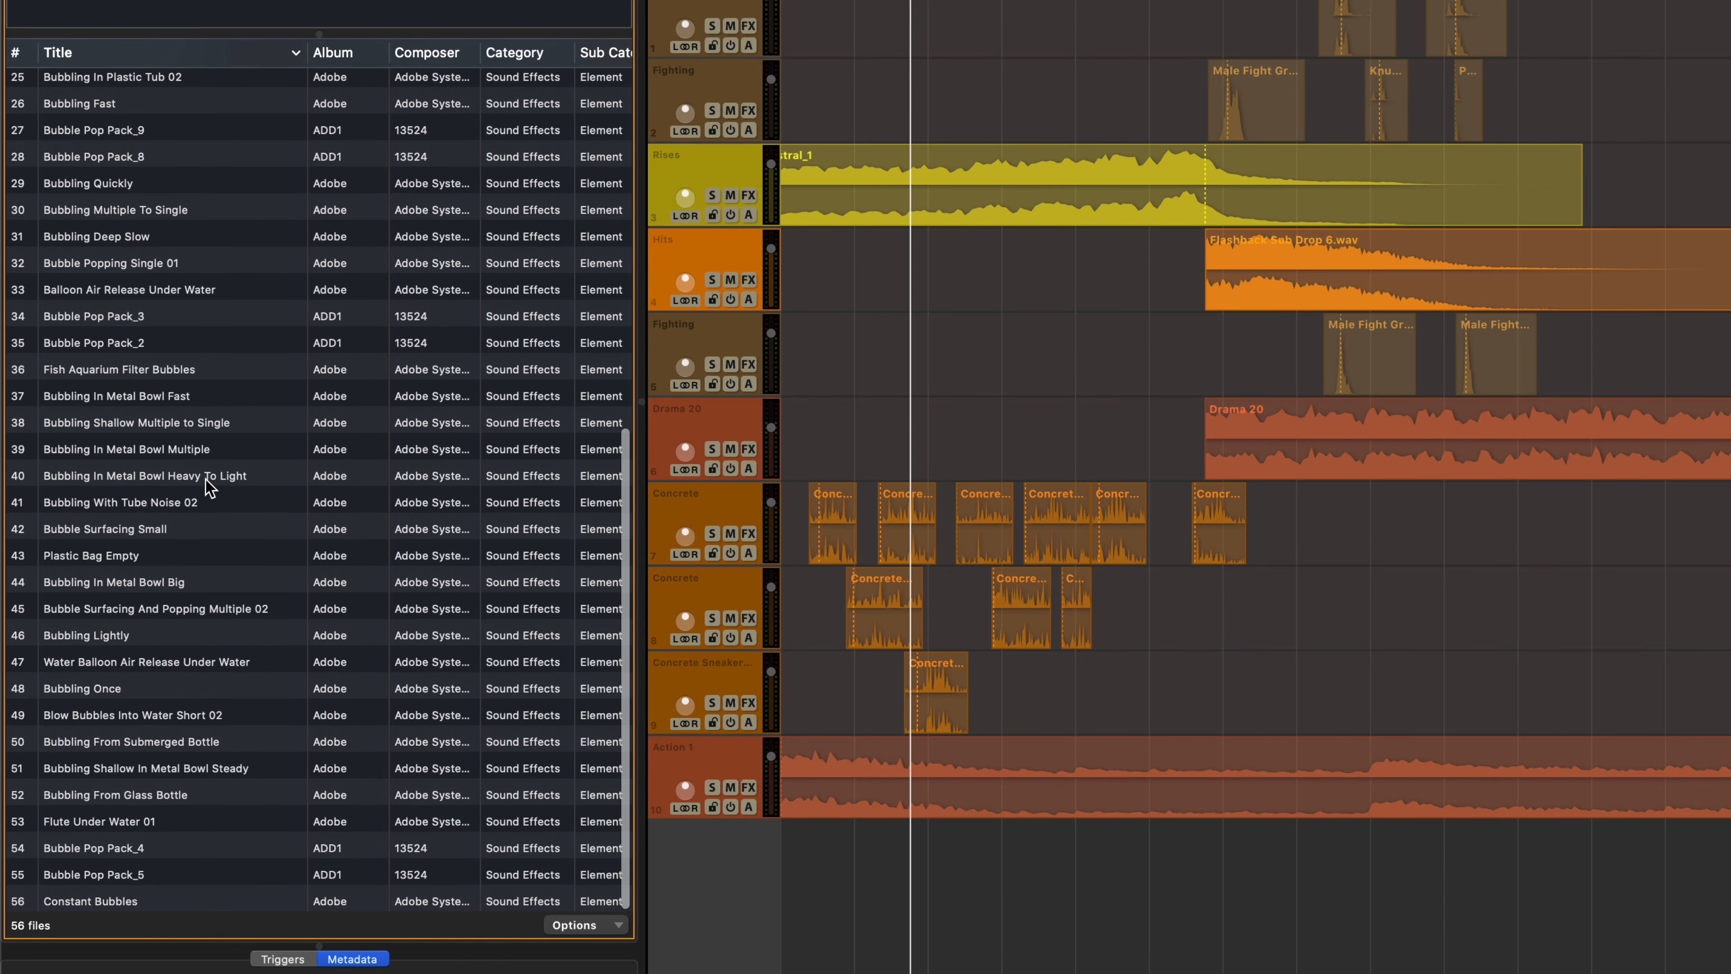
{"action": "scroll", "coordinate": [206, 483], "scroll_direction": "up", "scroll_amount": 15}
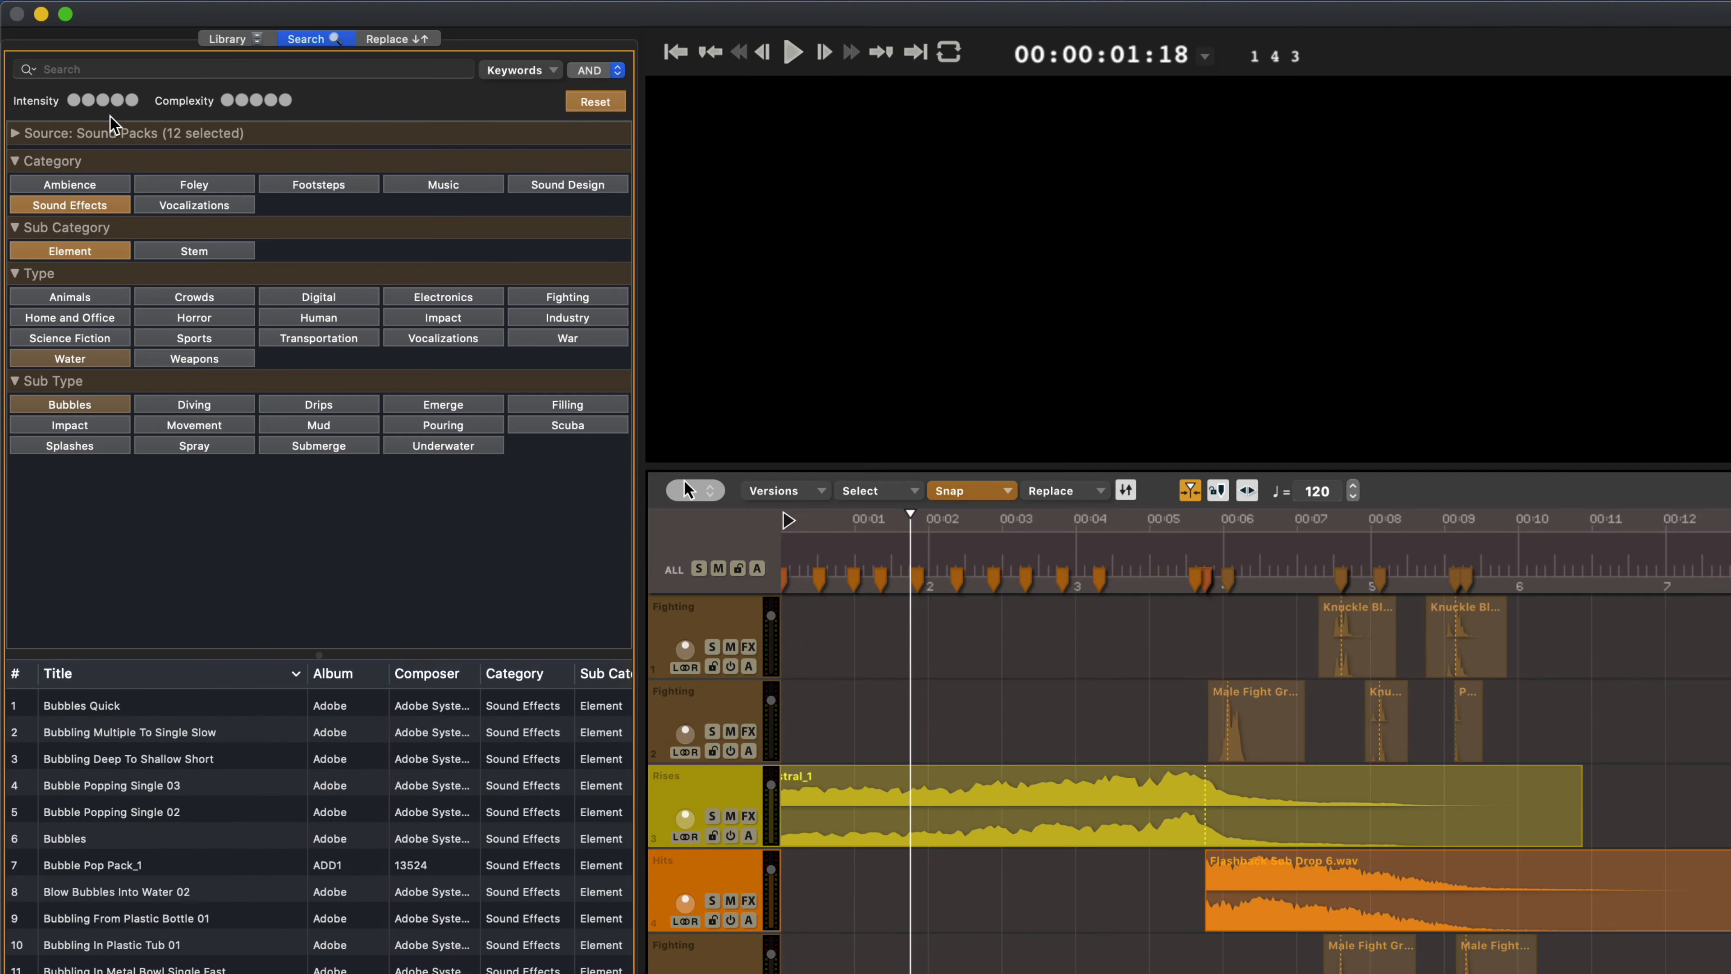
{"action": "left_click", "coordinate": [102, 100]}
{"action": "left_click", "coordinate": [117, 101]}
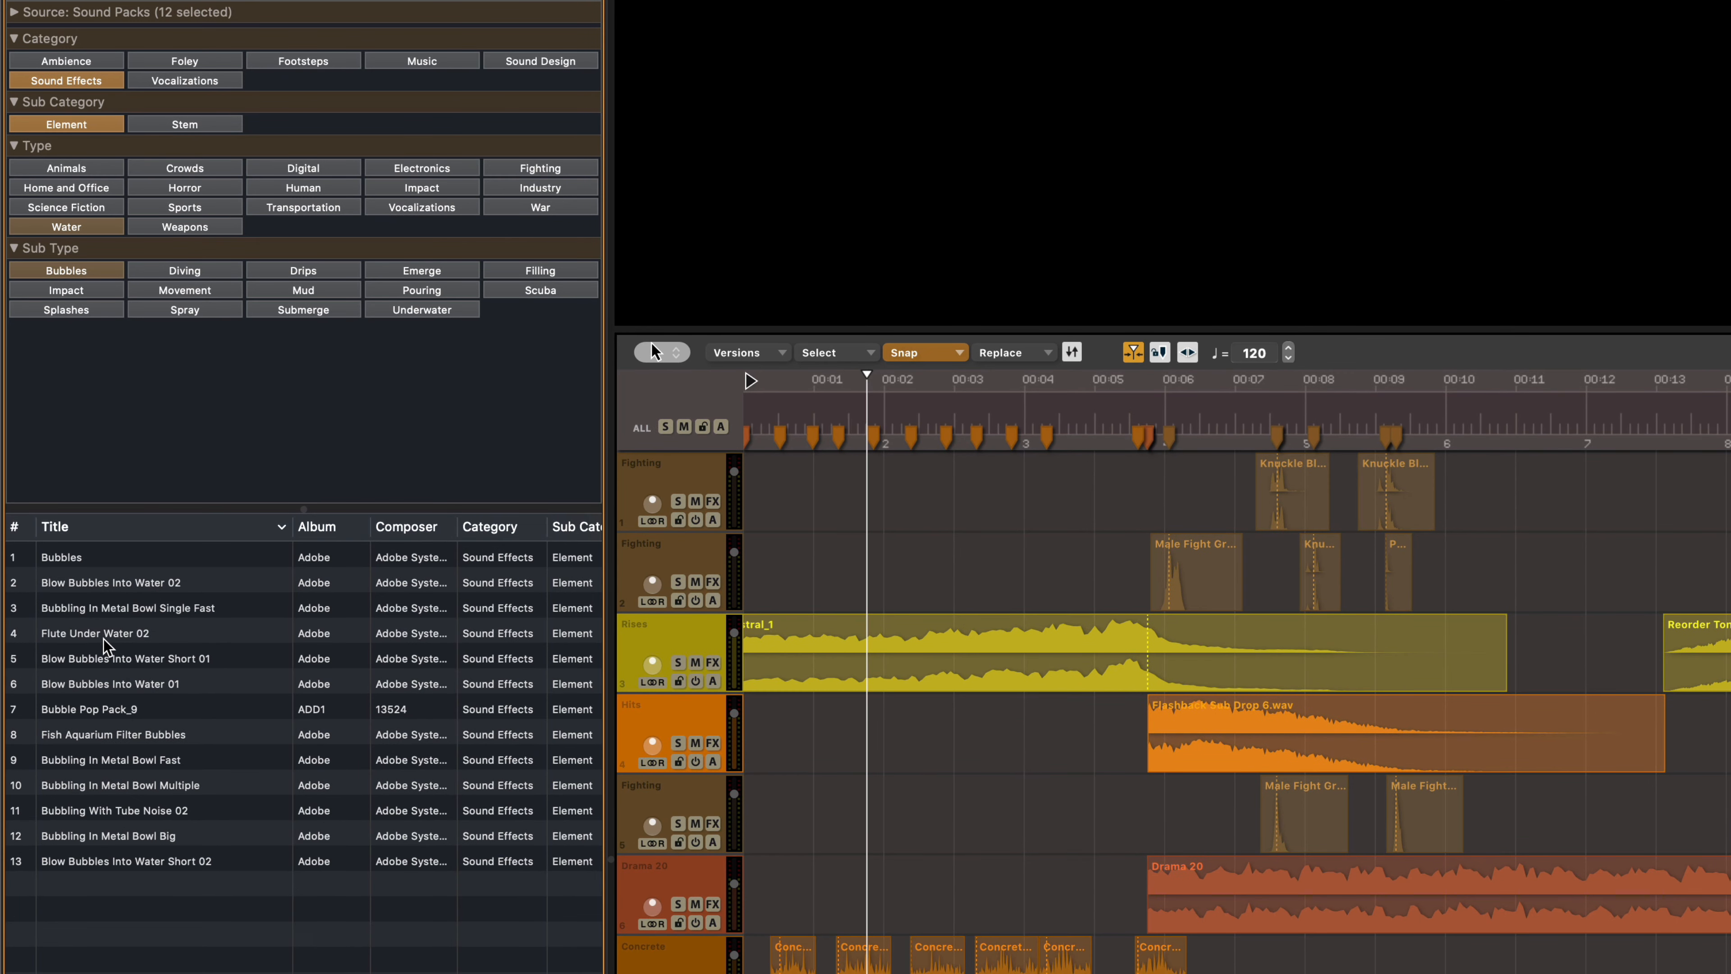
Step: Audition Blow Bubbles Into Water Short 01 and Blow Bubbles Into Water 01 in the filtered results
{"action": "left_click", "coordinate": [128, 657]}
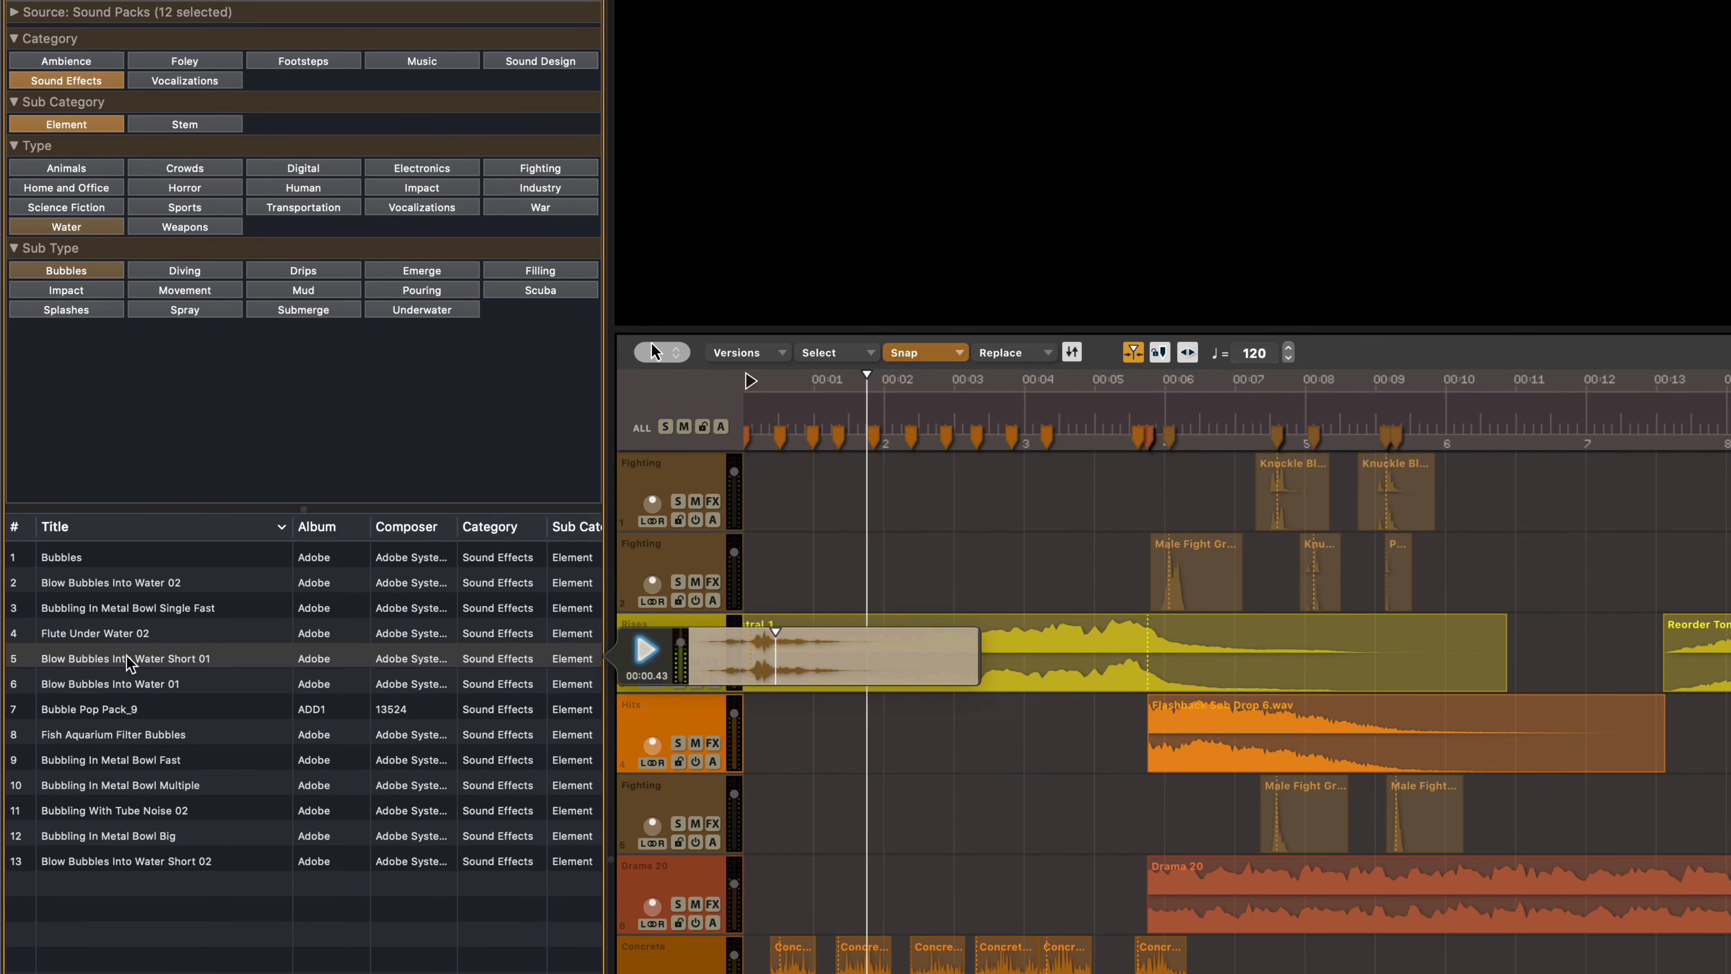
{"action": "left_click", "coordinate": [121, 688]}
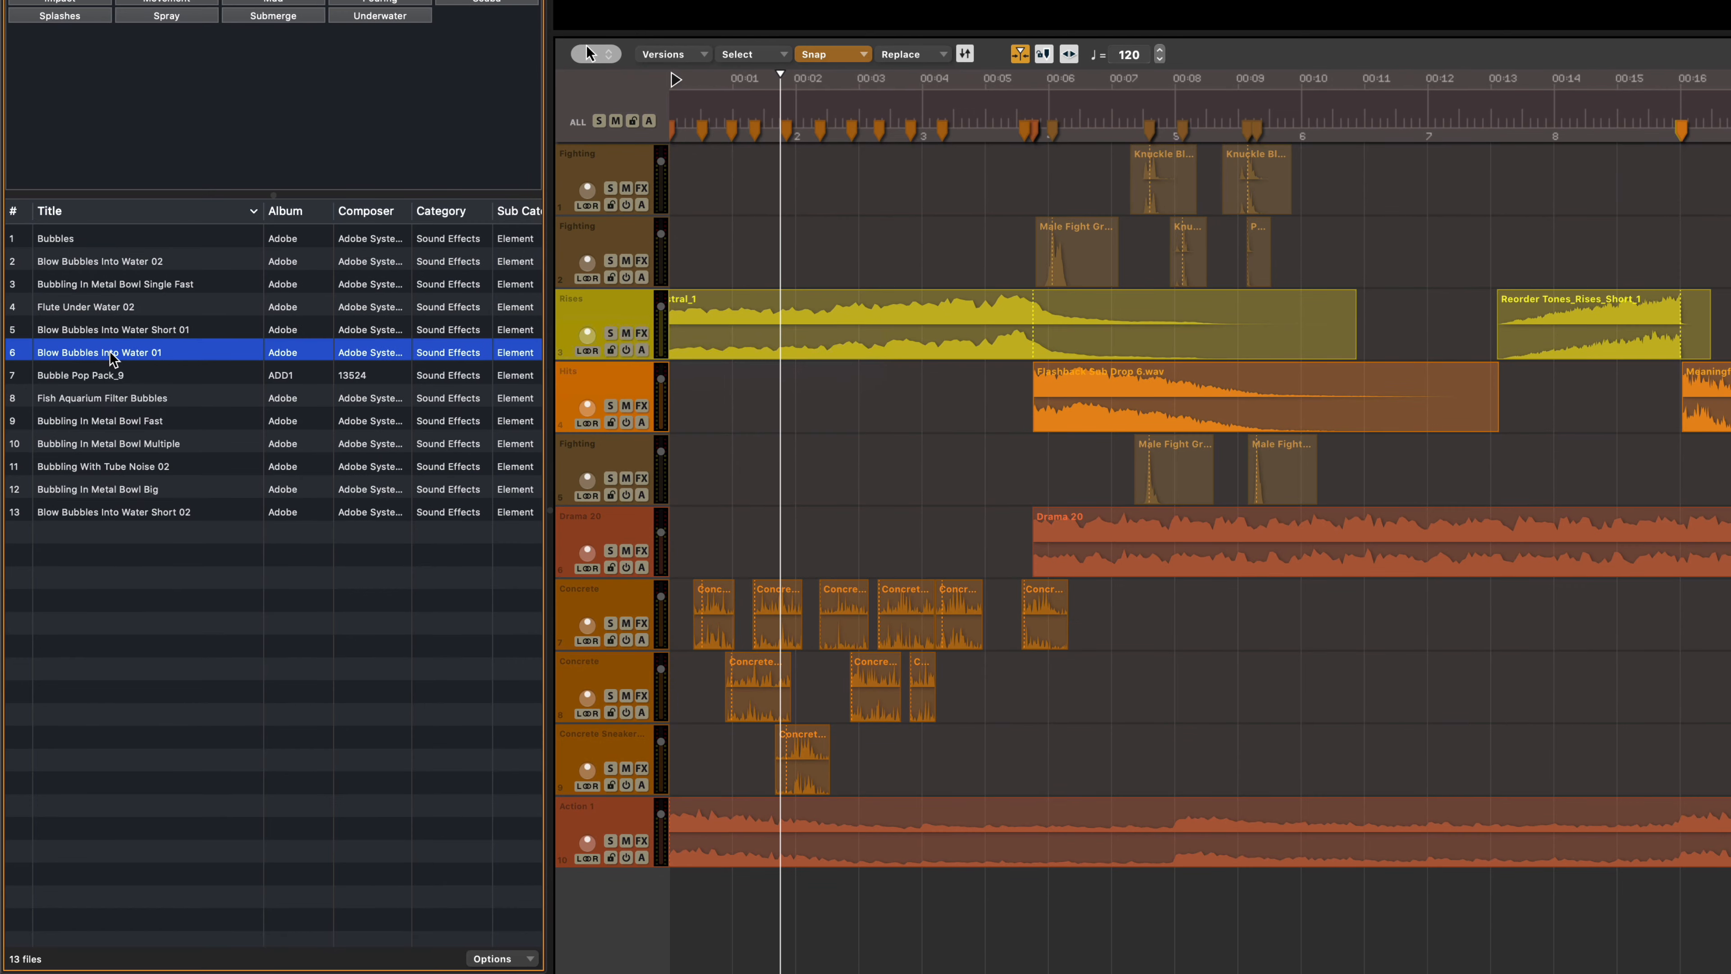
{"action": "double_click", "coordinate": [111, 353]}
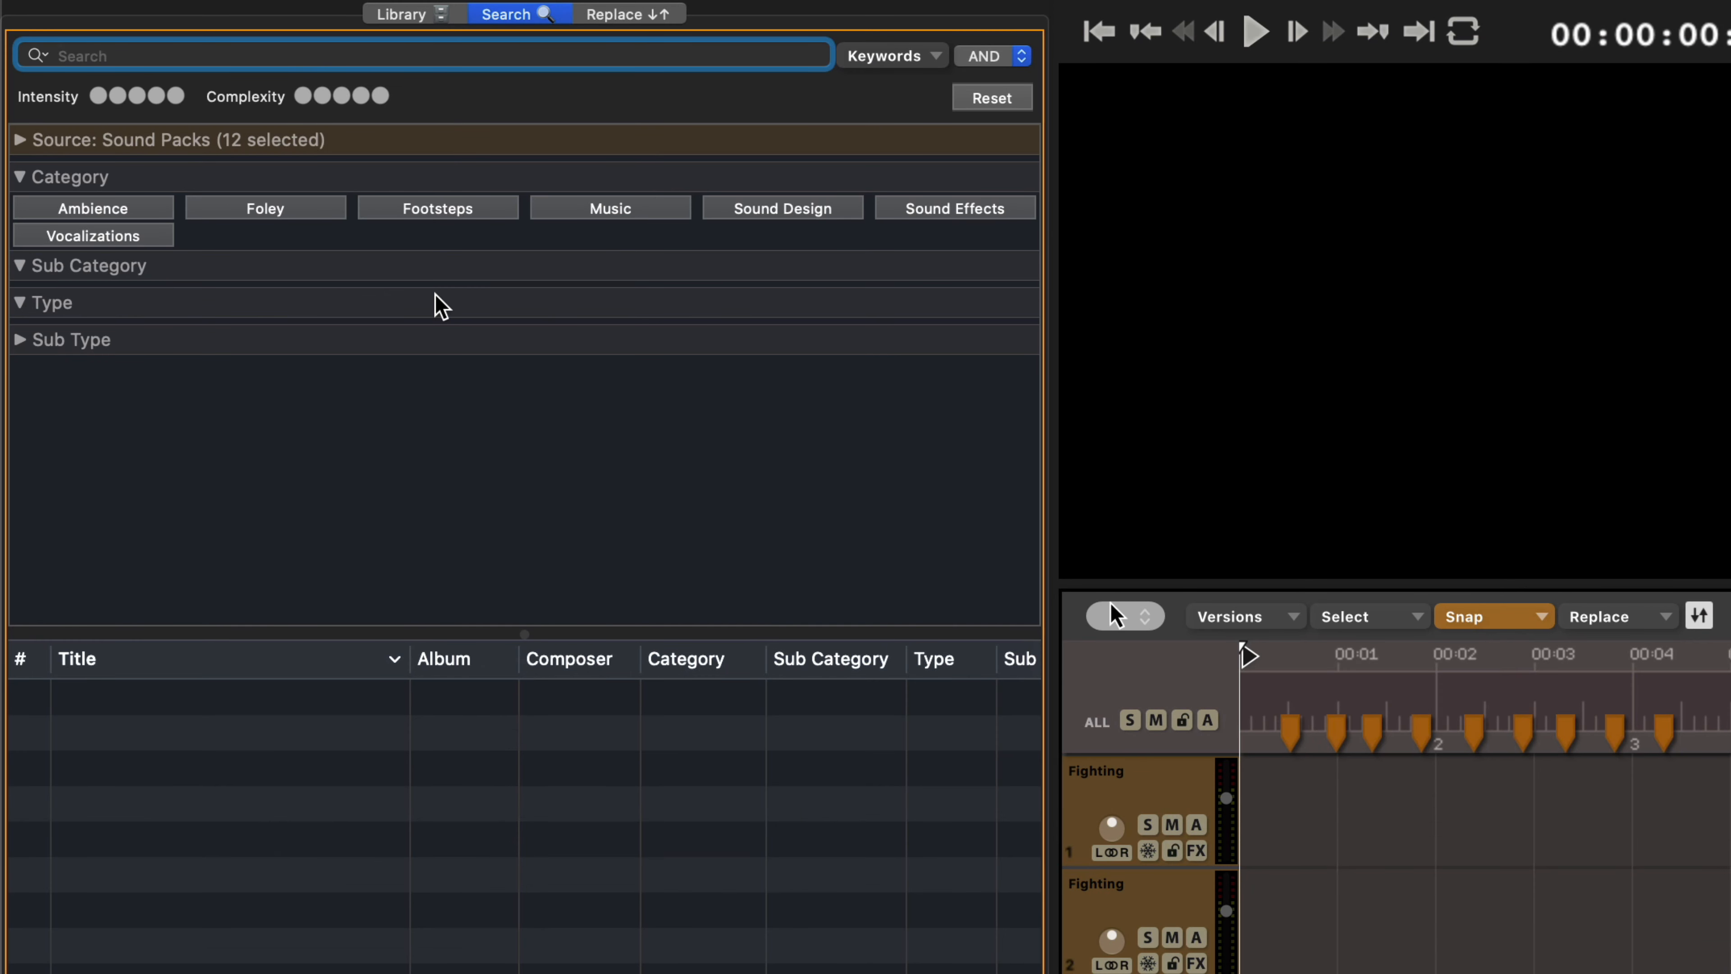
Step: Search the sound packs for the keywords "door, close"
{"action": "type", "text": "door"}
{"action": "key", "text": "Return"}
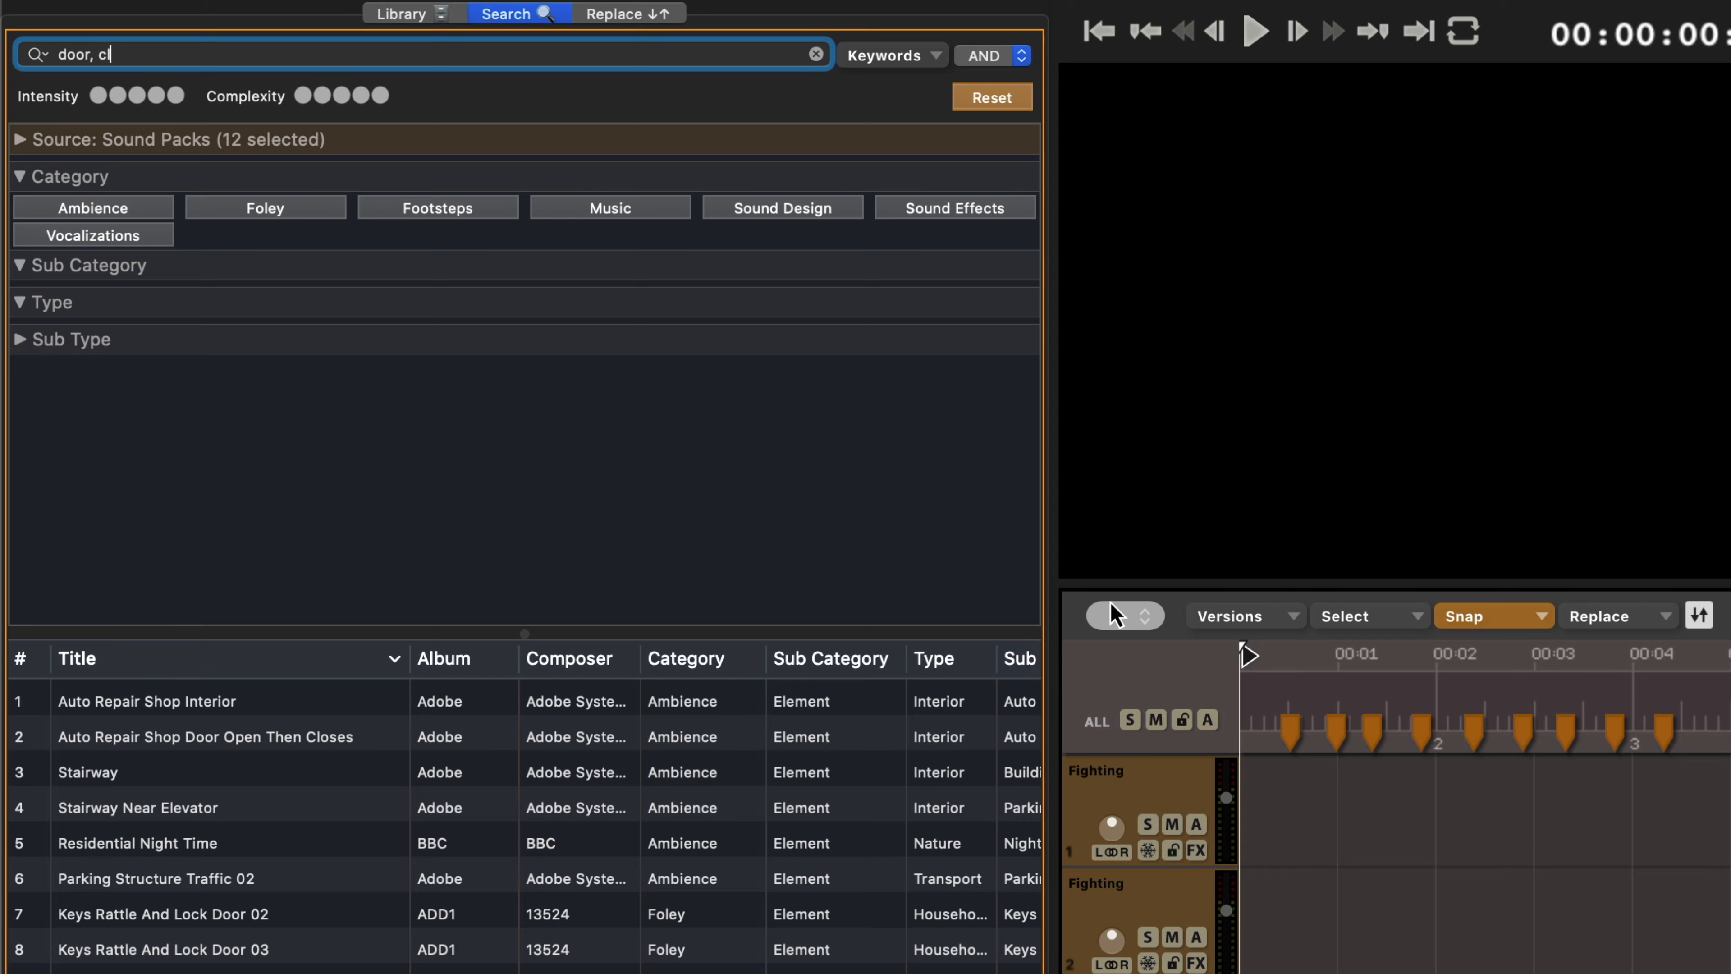
{"action": "type", "text": "ose"}
{"action": "key", "text": "Return"}
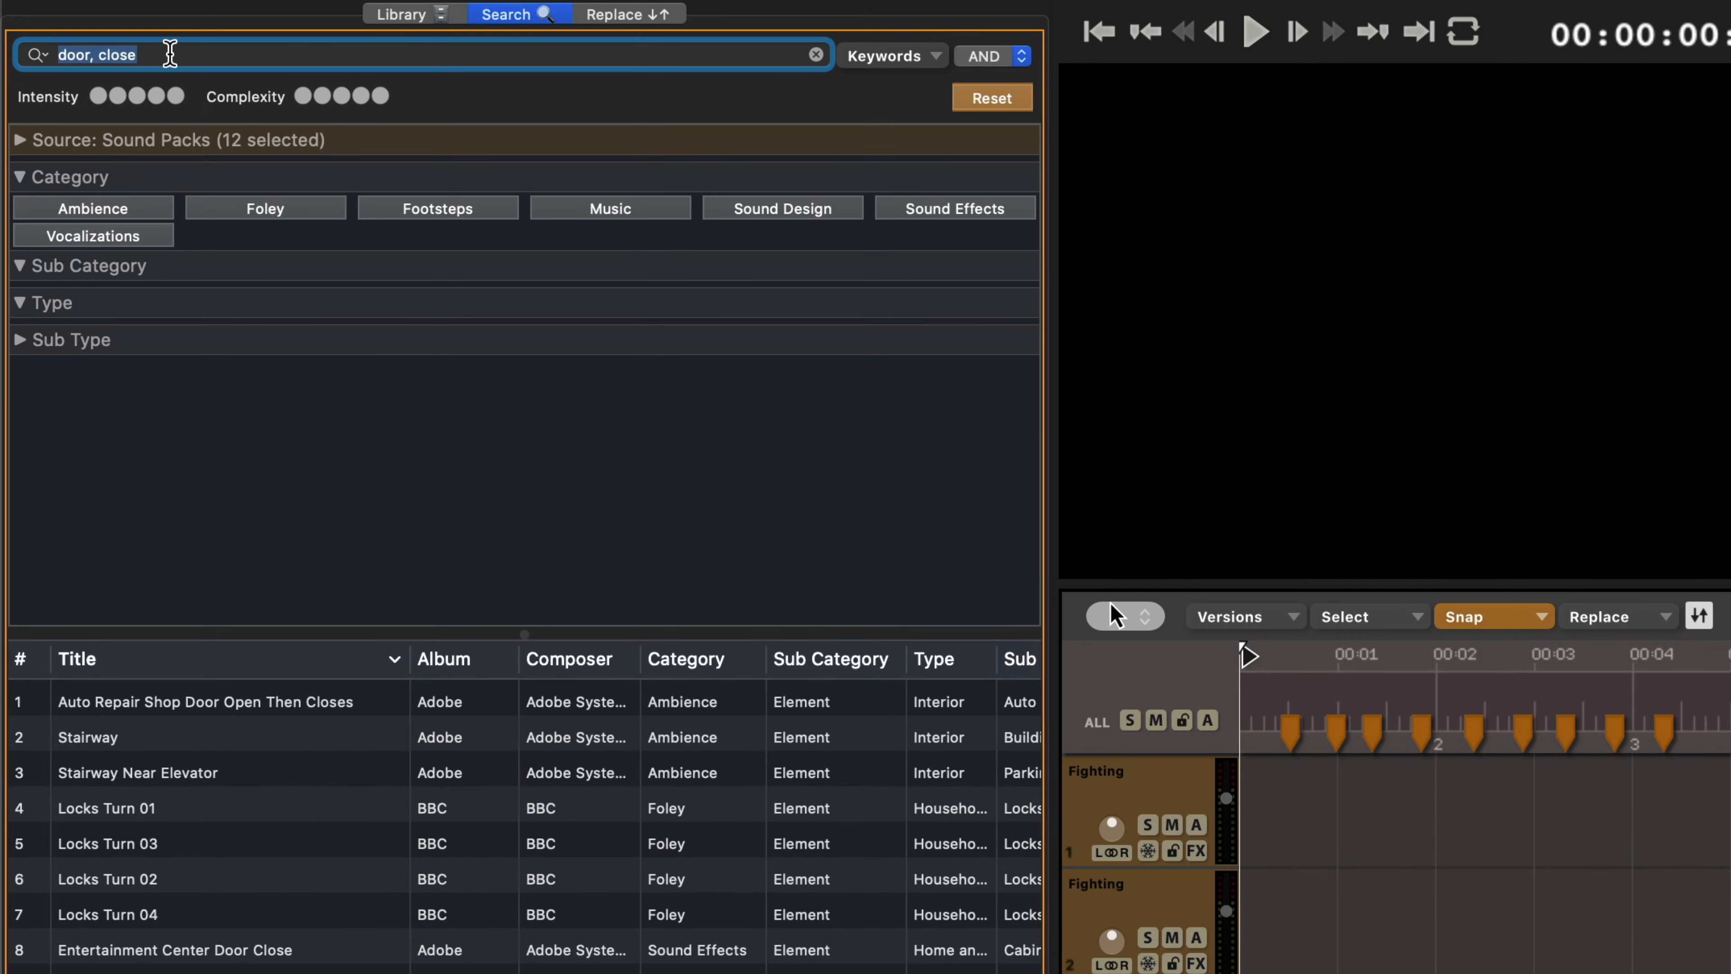
Step: Refine the door search to "door, close, wood, -cabinet" so that wood is required and cabinet sounds are excluded
{"action": "left_click", "coordinate": [106, 36]}
{"action": "type", "text": ", wood, -"}
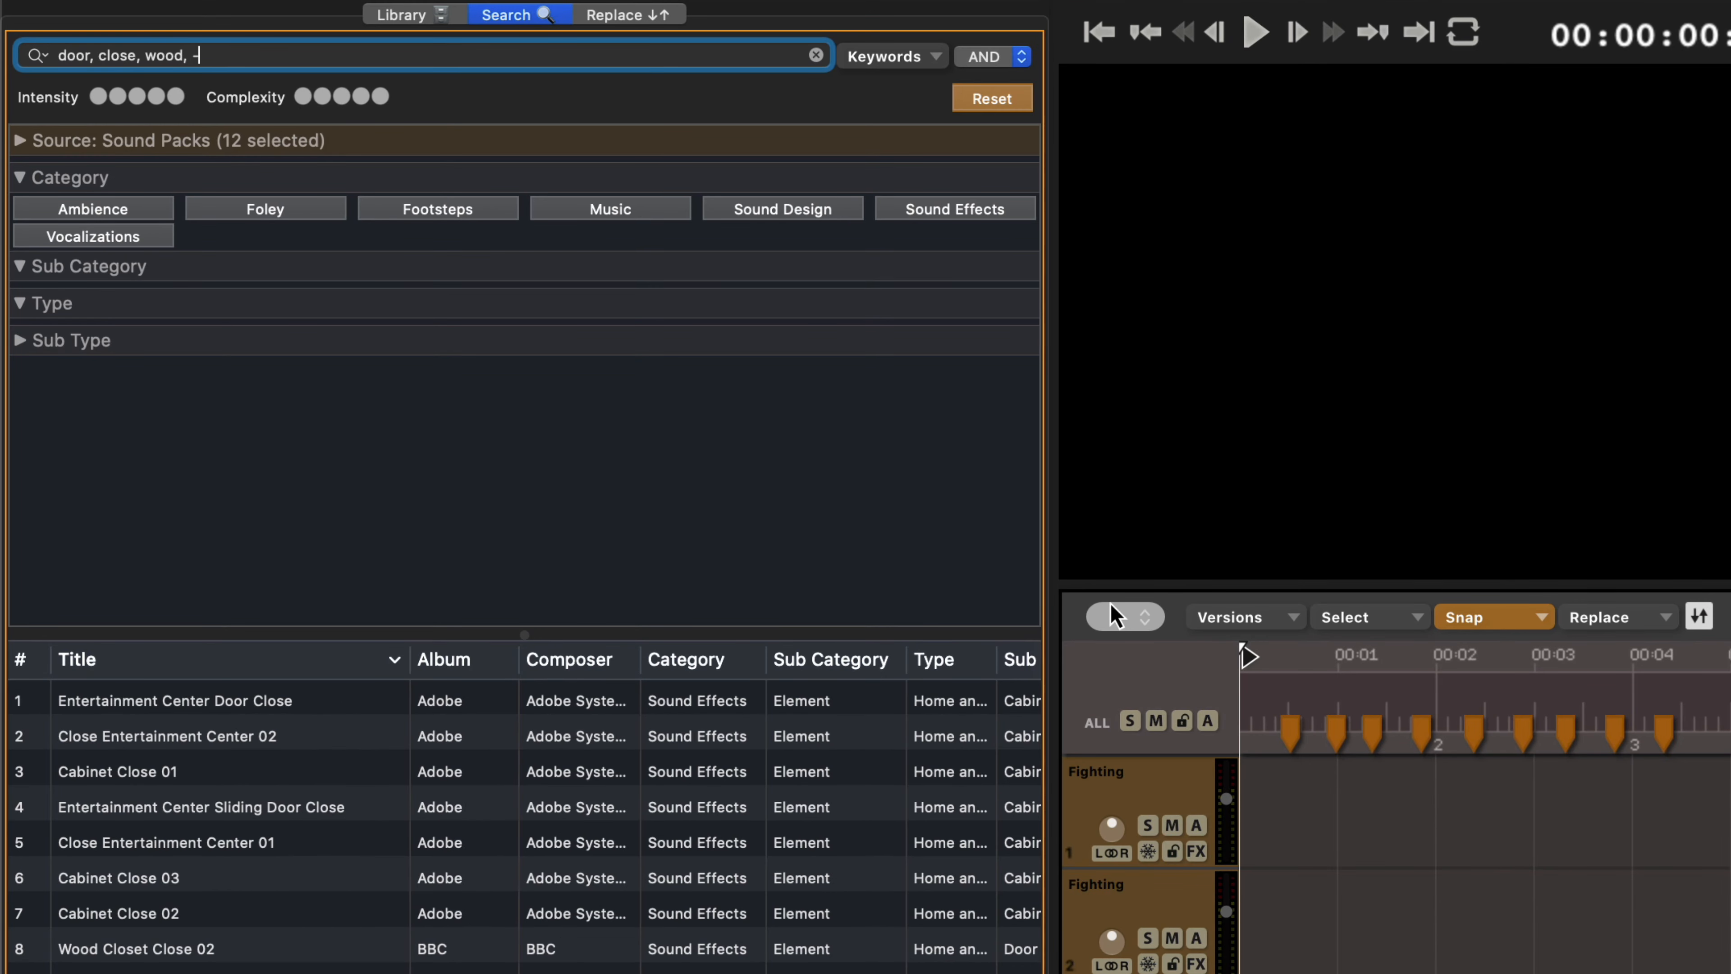
{"action": "type", "text": "binet"}
{"action": "key", "text": "Return"}
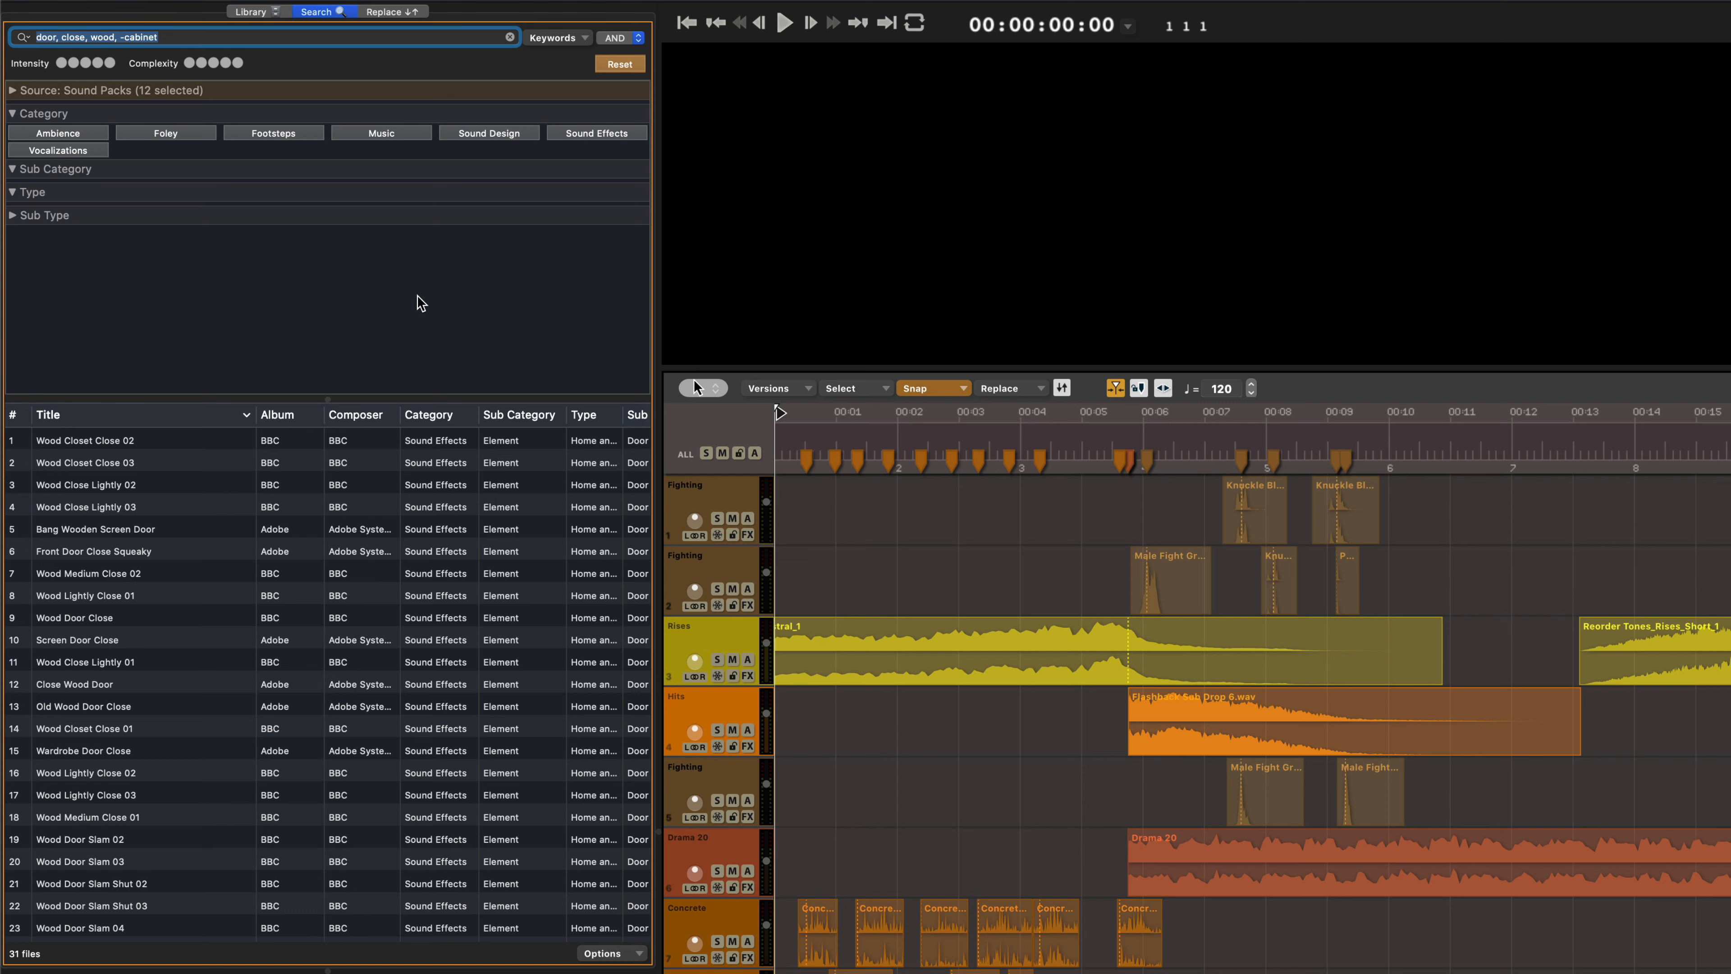
Step: Reset the search and look for sounds using "explosion" from the alphabetical keyword list
{"action": "left_click", "coordinate": [617, 65]}
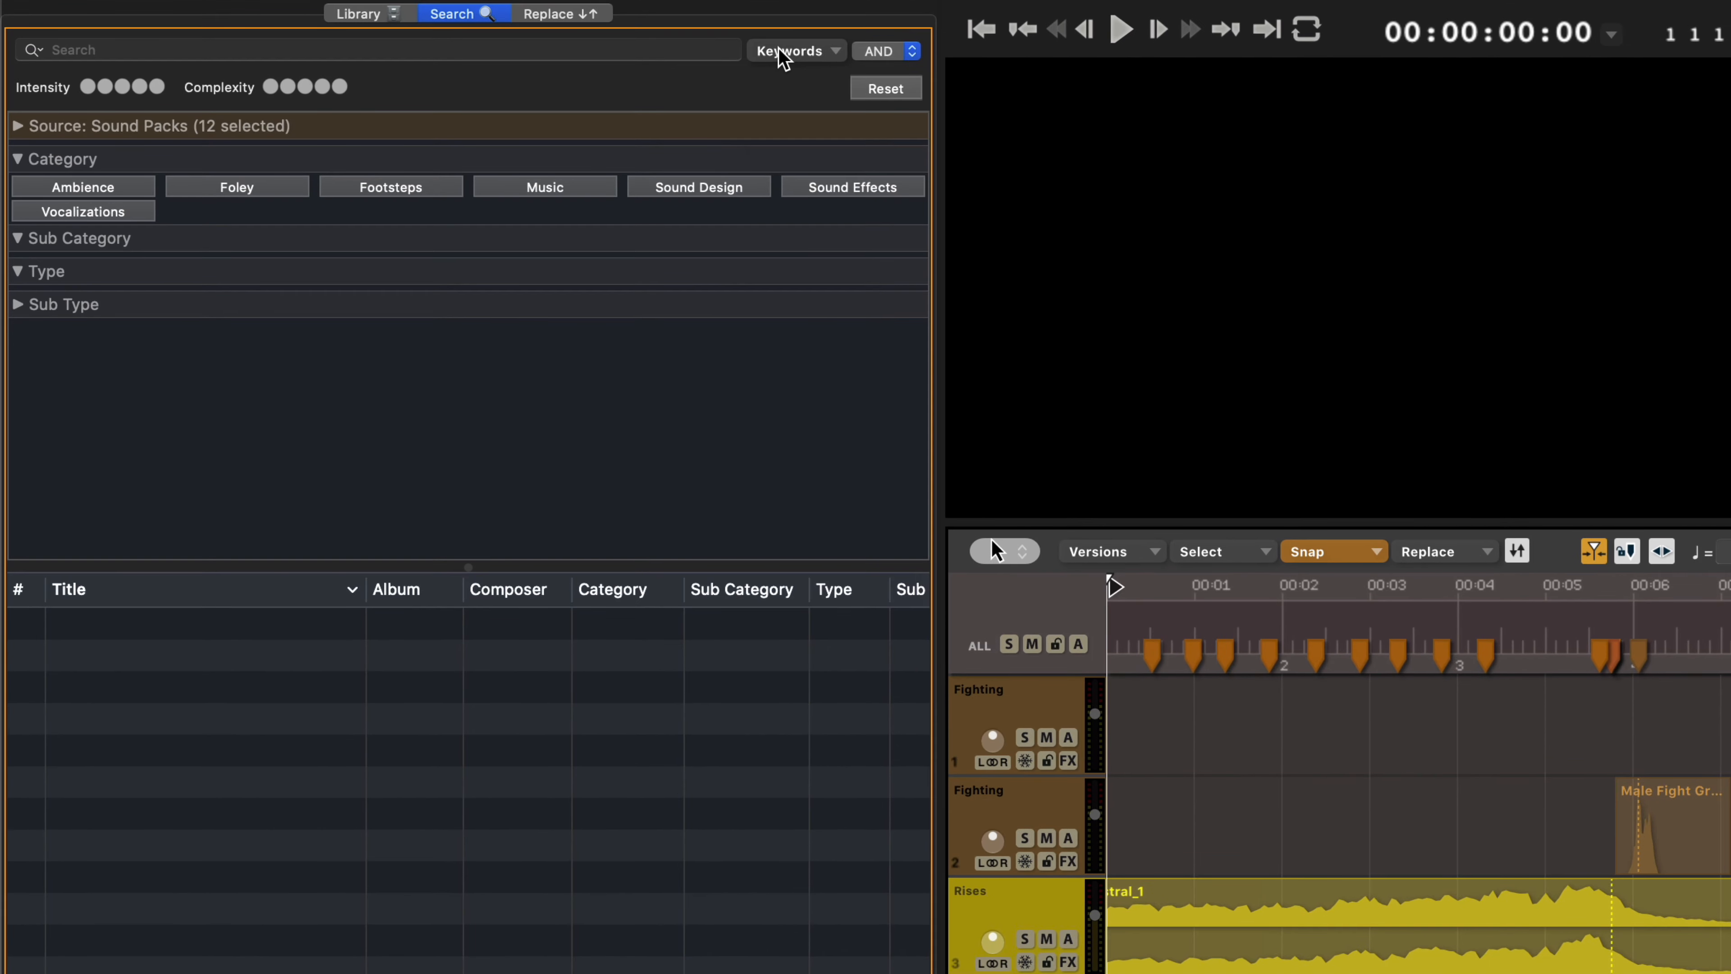
{"action": "left_click", "coordinate": [554, 38]}
{"action": "mouse_move", "coordinate": [823, 102]}
{"action": "mouse_move", "coordinate": [945, 205]}
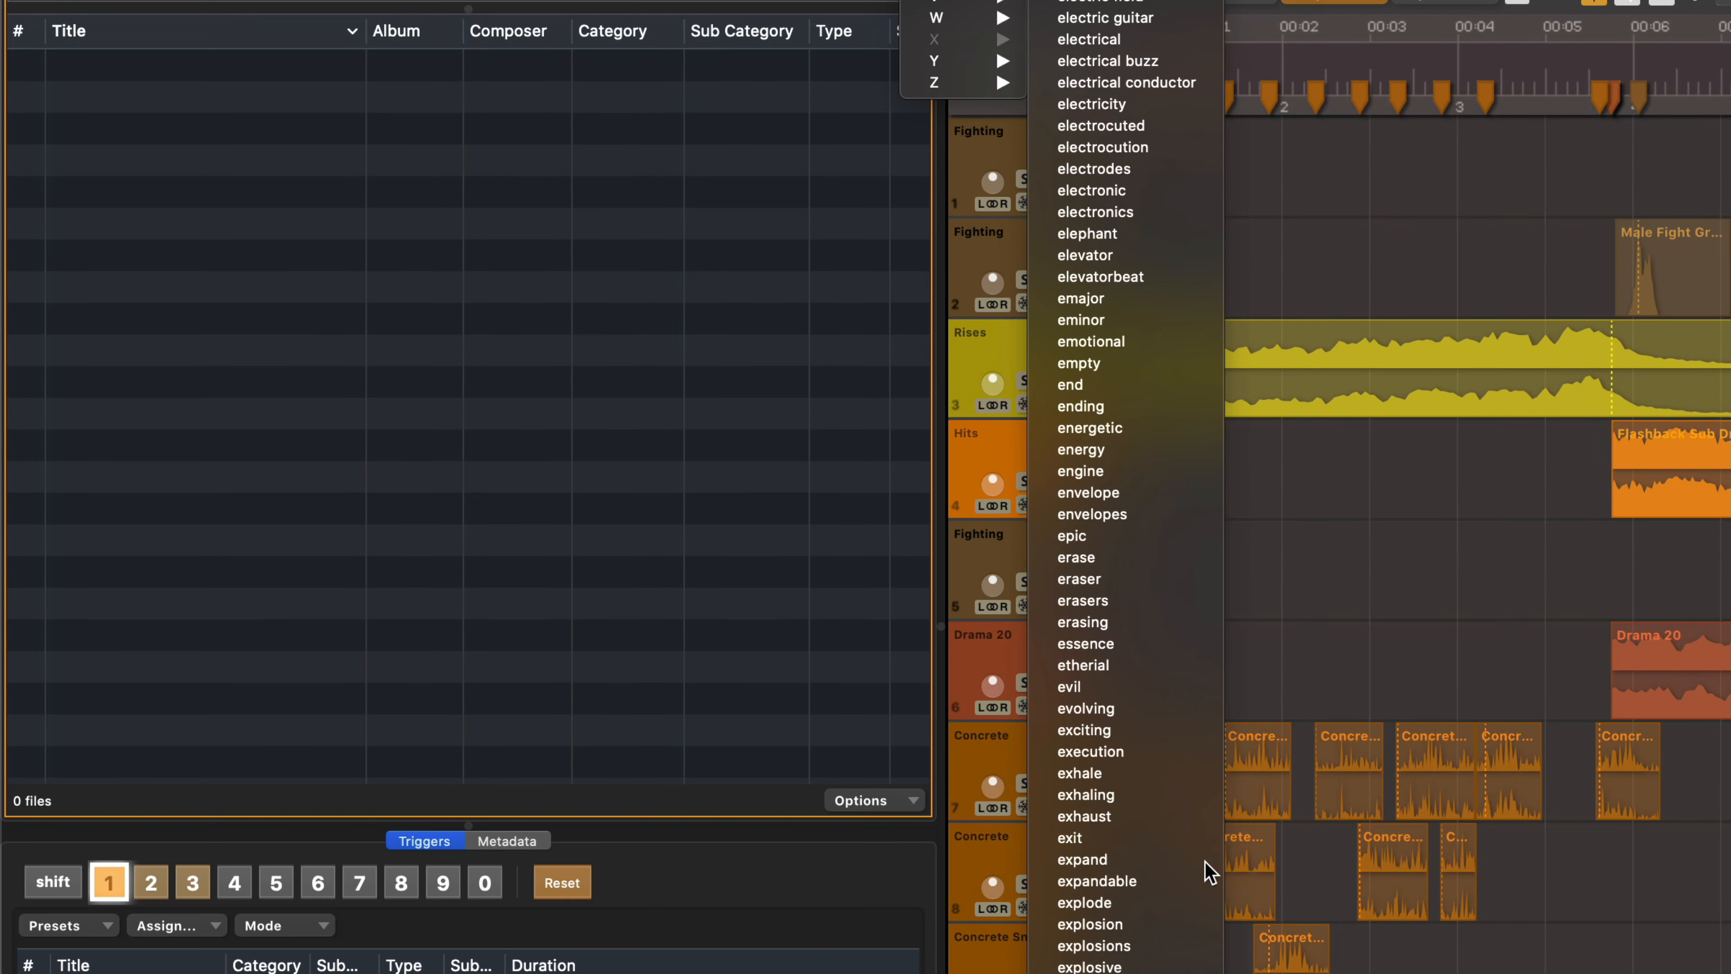
{"action": "left_click", "coordinate": [1133, 925]}
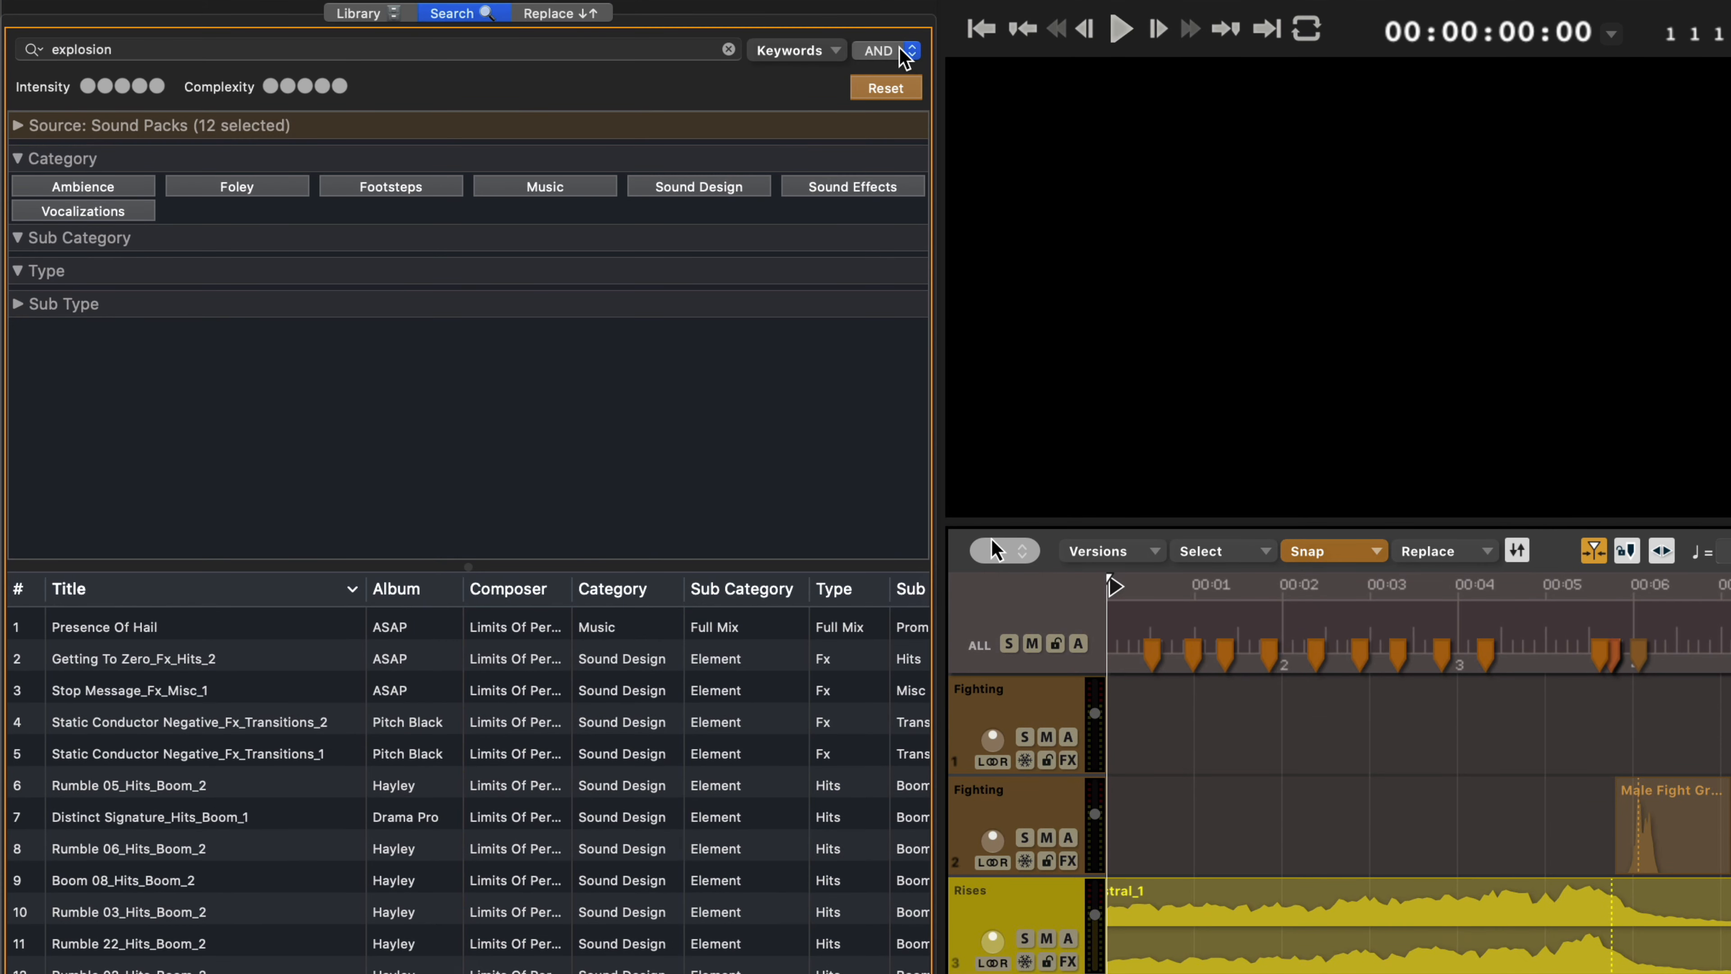
Step: Inspect the AND/OR matching options and add "rumble" from the alphabetical keyword list to the explosion search with AND matching
{"action": "left_click", "coordinate": [906, 50]}
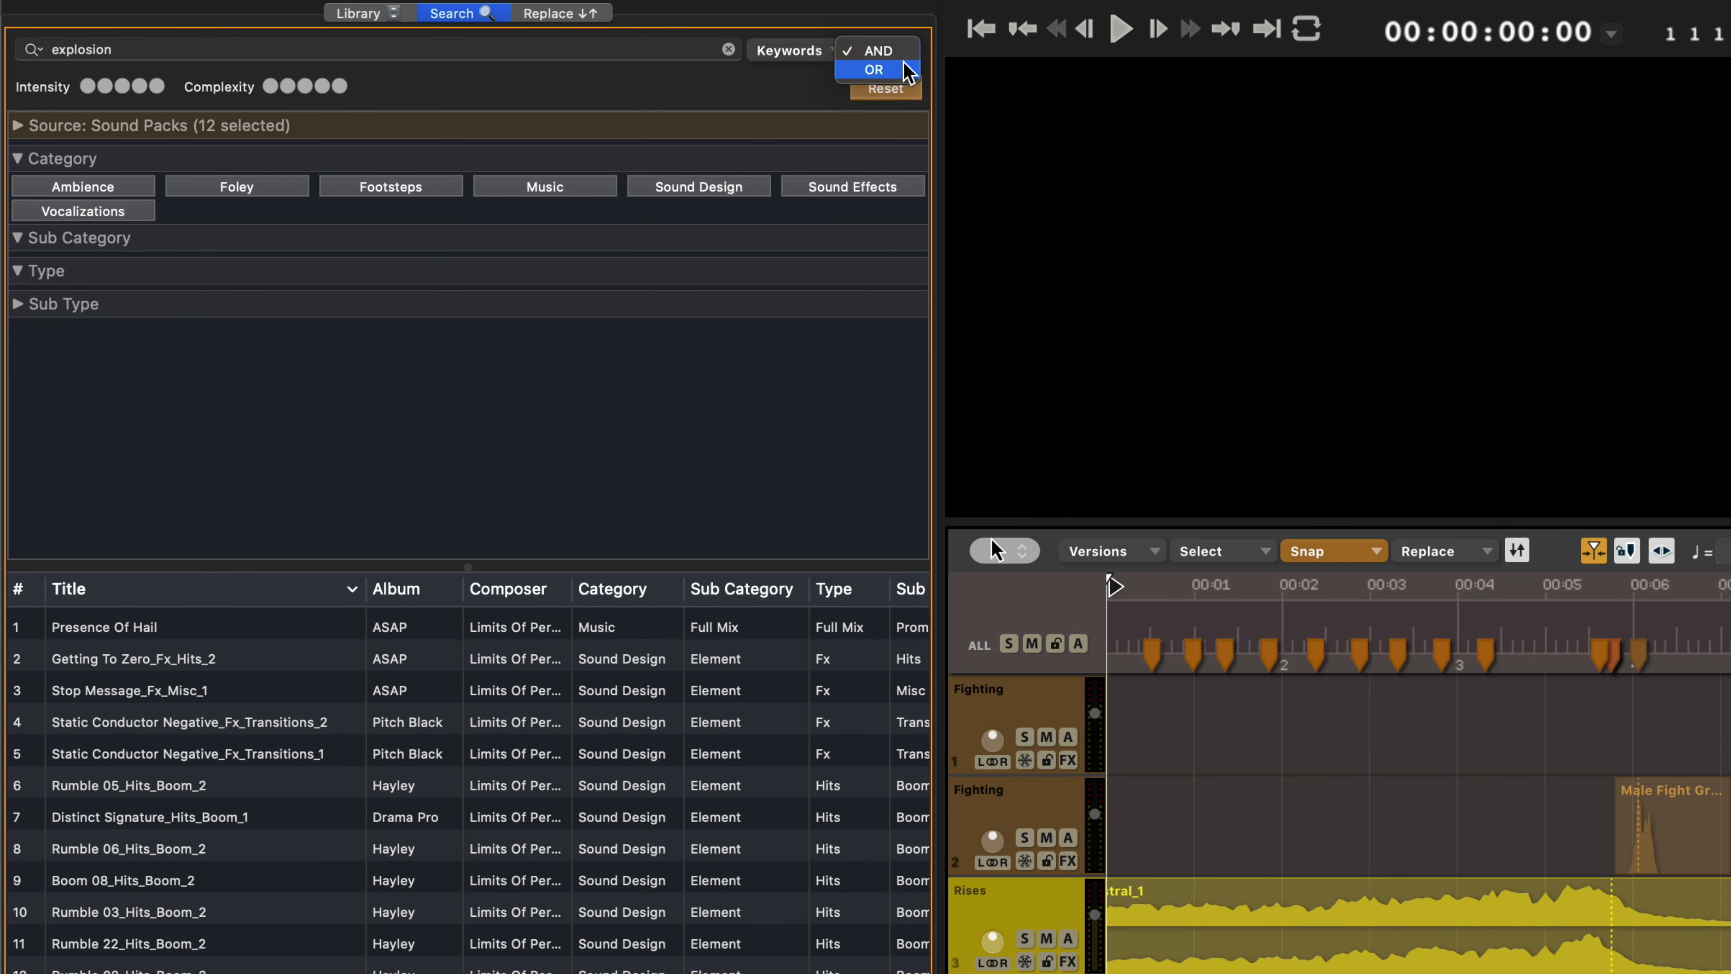
{"action": "left_click", "coordinate": [911, 60]}
{"action": "left_click", "coordinate": [790, 51]}
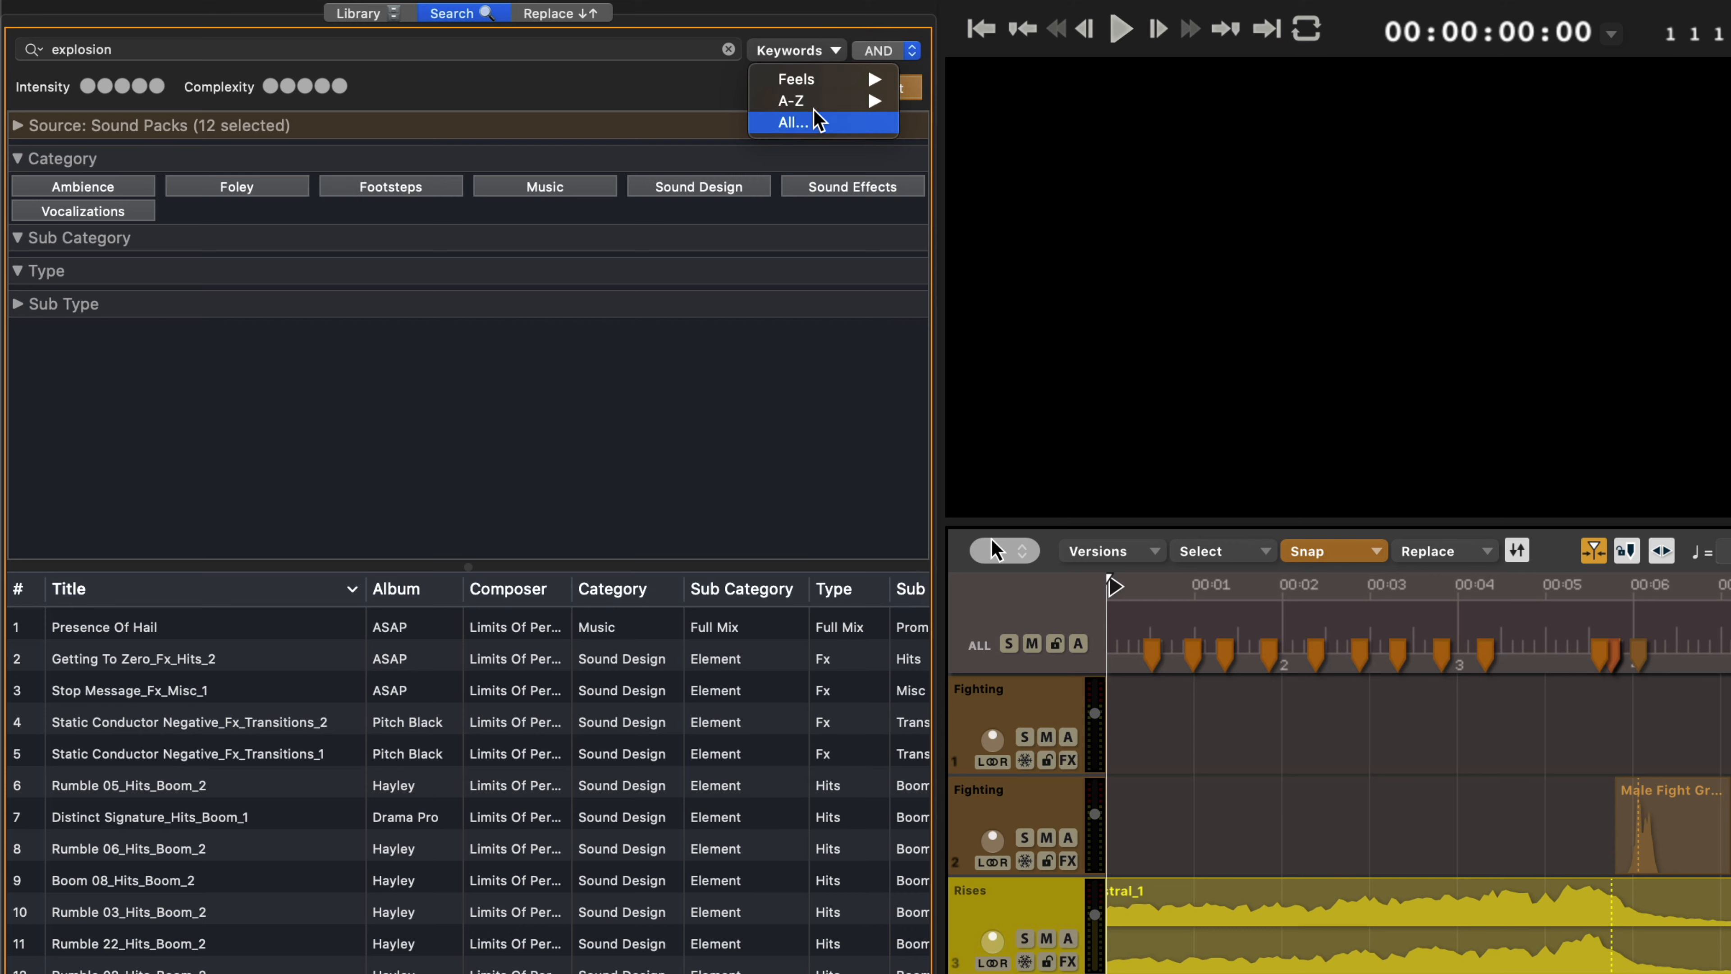
{"action": "mouse_move", "coordinate": [815, 106]}
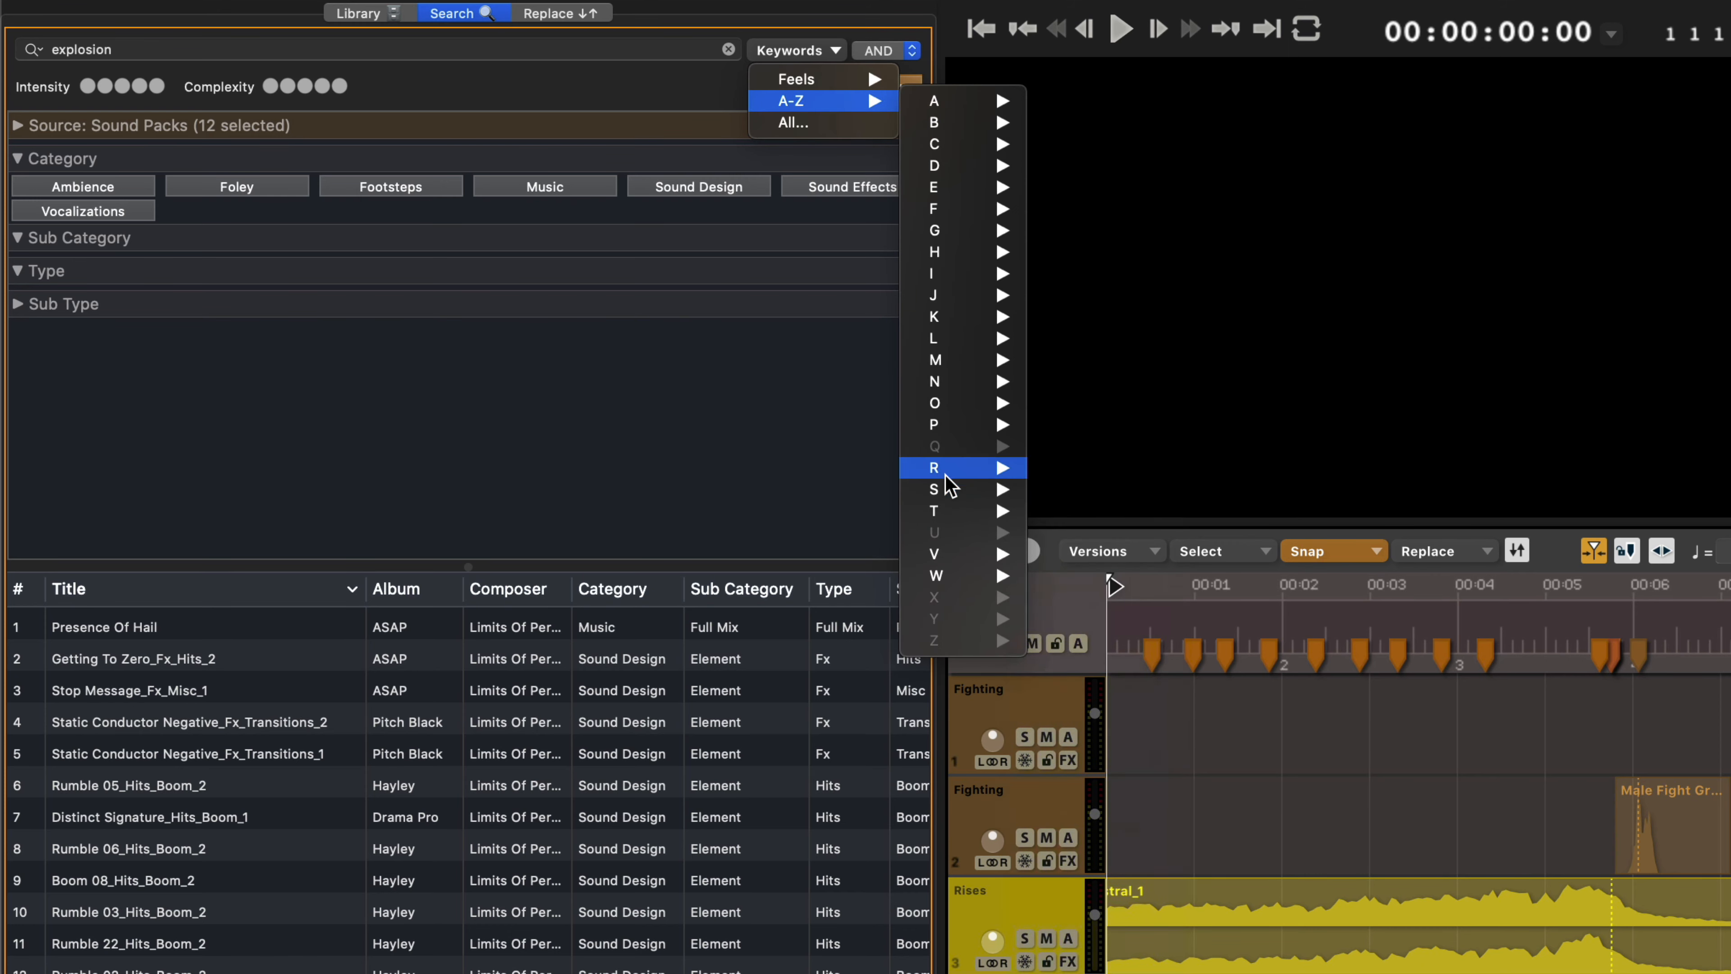
{"action": "mouse_move", "coordinate": [954, 468]}
{"action": "left_click", "coordinate": [1110, 692]}
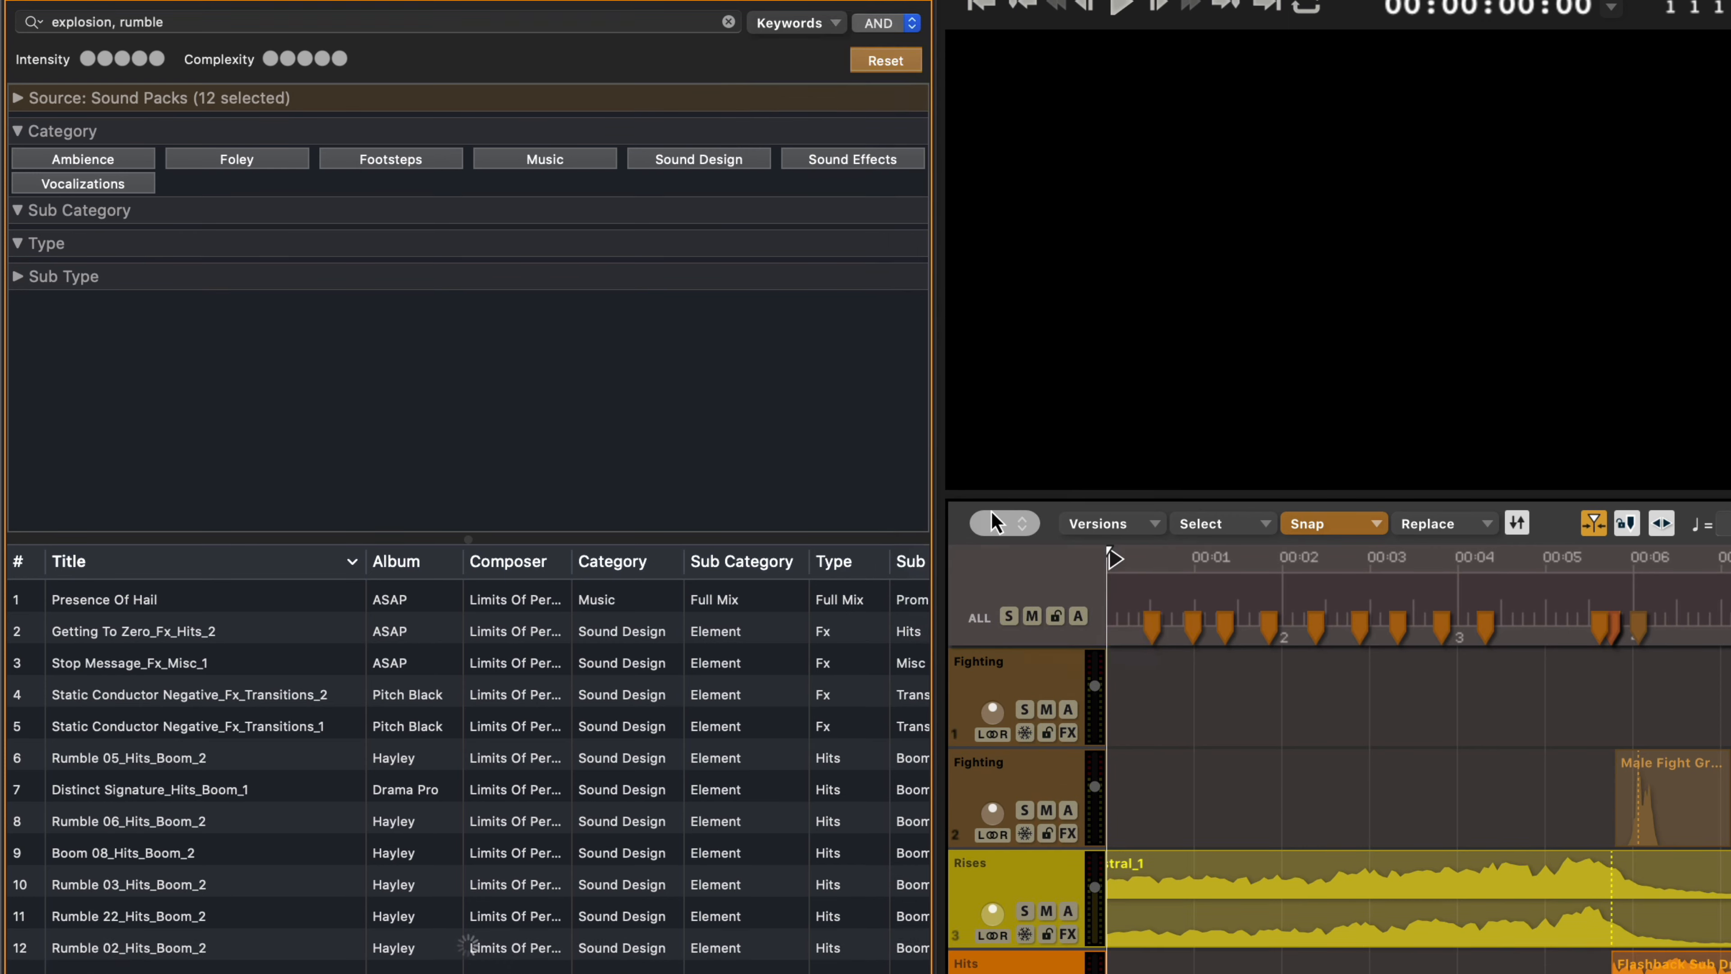